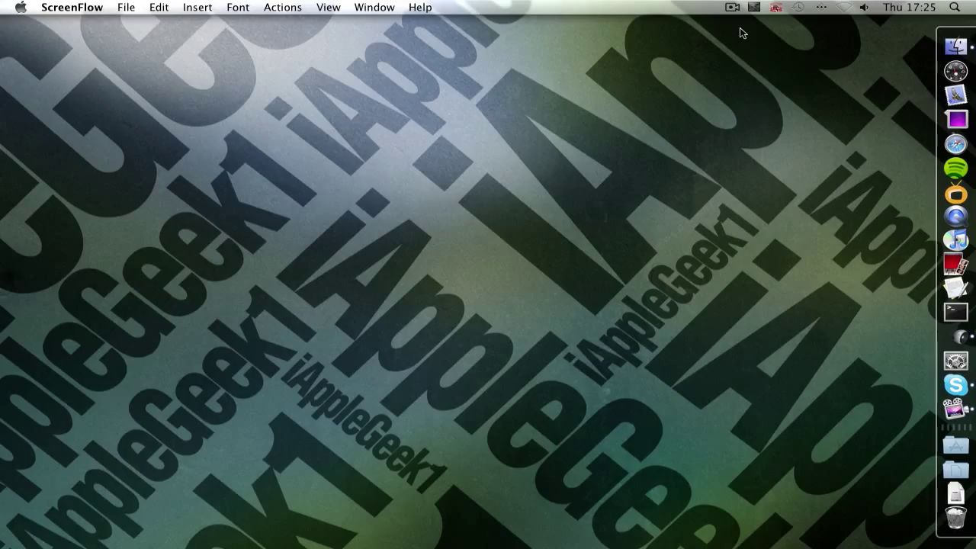
Switch to the Space with the Faster folder and select Monolingual, Xslimmer, OnyX.pkg and AppCleaner in turn
key("ctrl+Right")
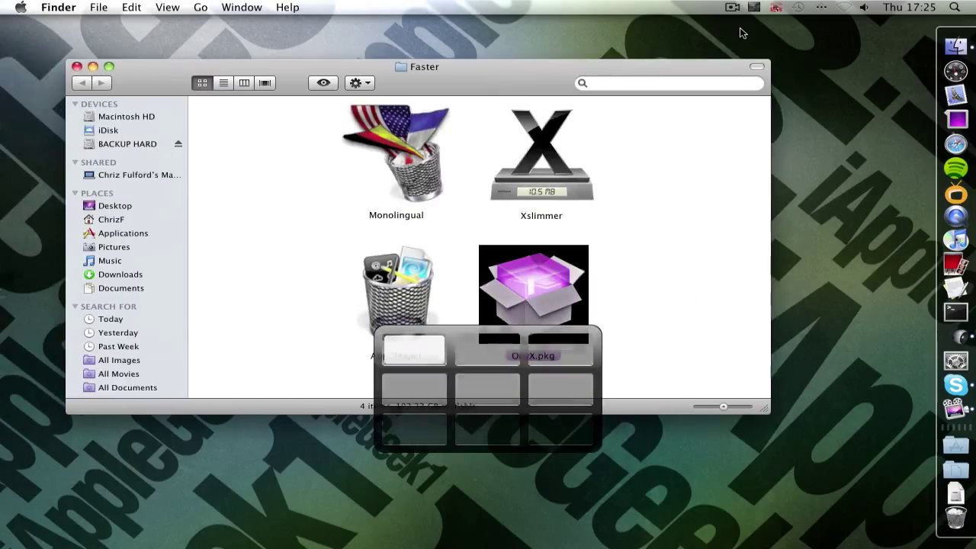
left_click(407, 187)
left_click(524, 179)
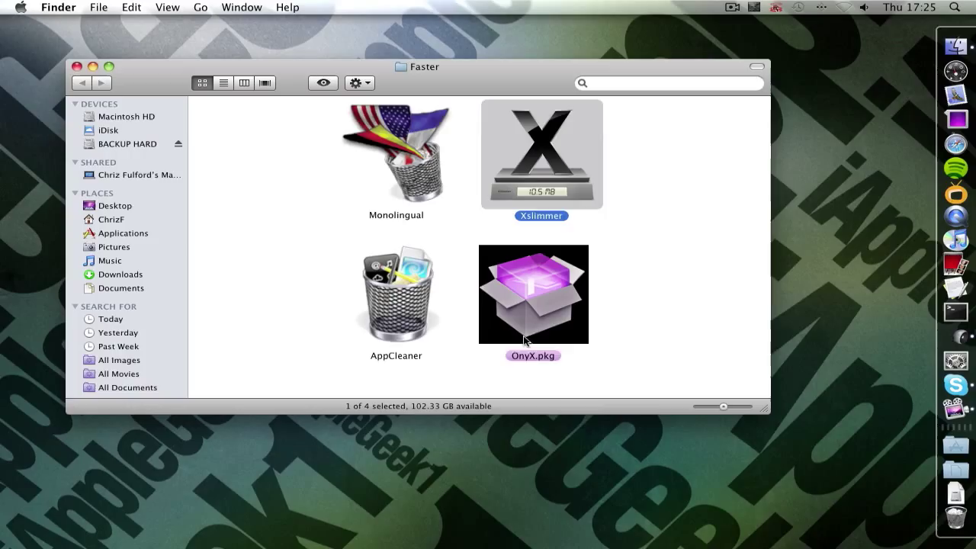
left_click(530, 338)
left_click(395, 317)
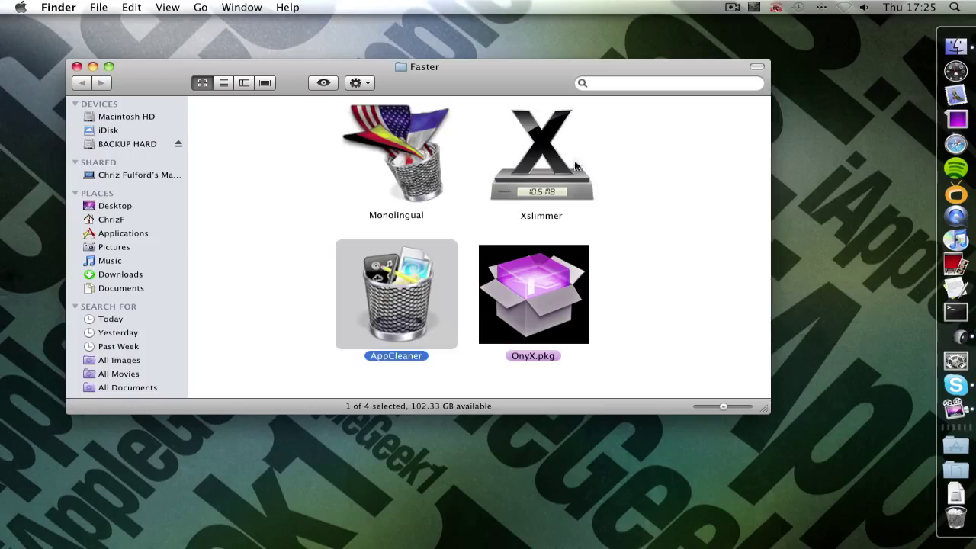
Launch Xslimmer and move its shareware notice up near the top of the screen
double_click(552, 189)
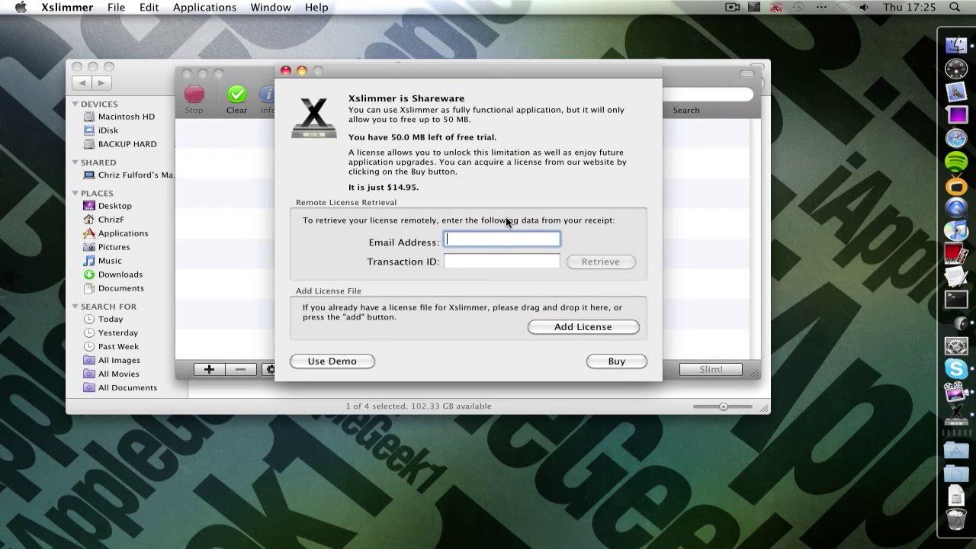
left_click_drag(498, 74, 494, 69)
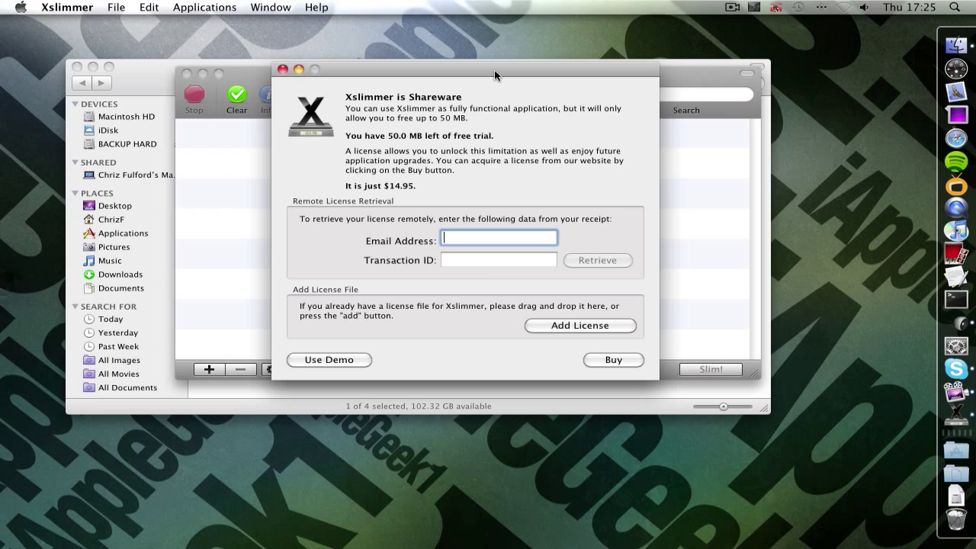
left_click_drag(494, 69, 491, 50)
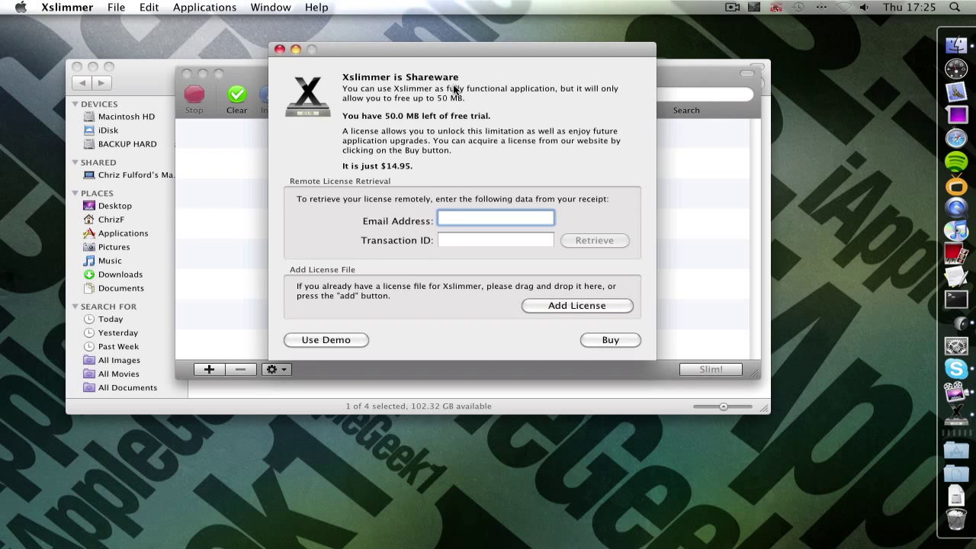
Use the demo and let Genie list the slimmable apps: 9 apps, 130 MB of 343 MB saved
left_click(331, 340)
left_click_drag(440, 92, 432, 60)
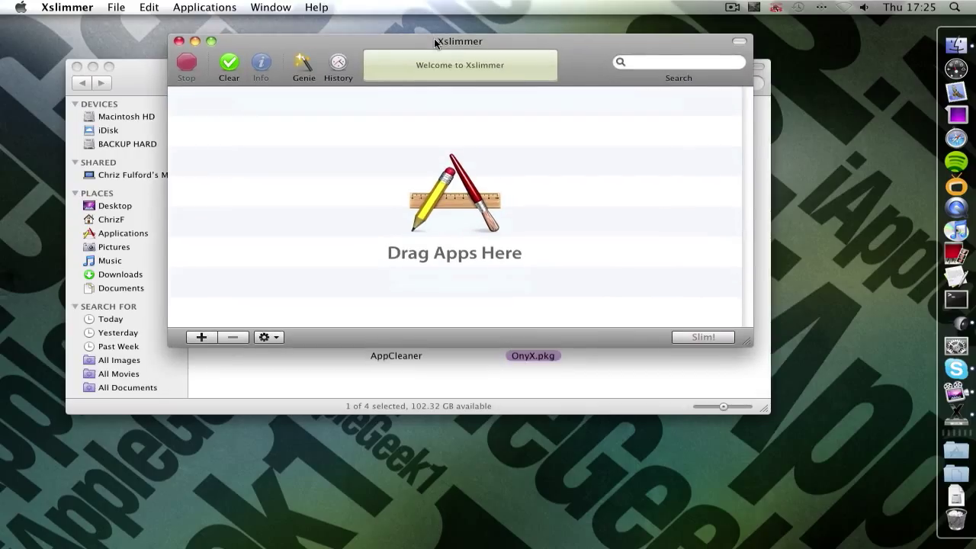
left_click(309, 64)
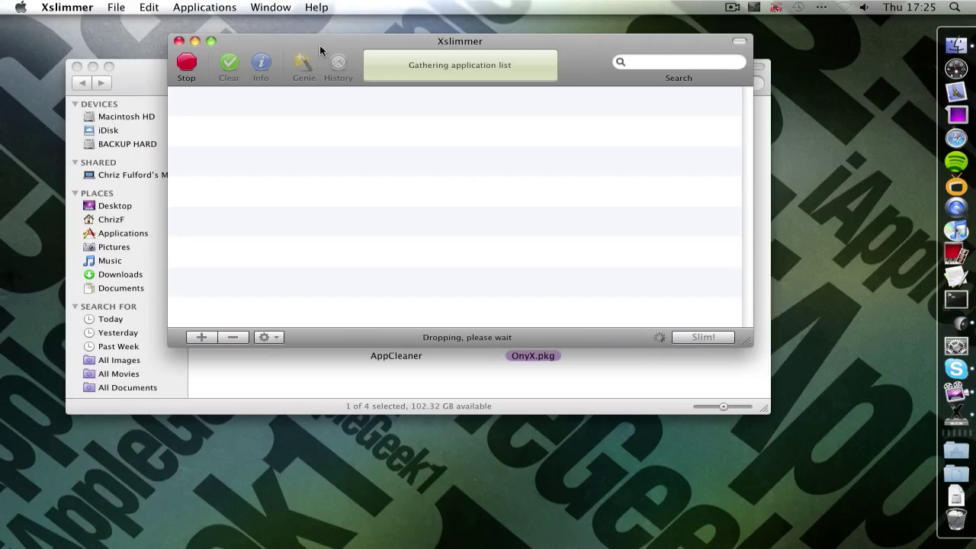
left_click_drag(320, 45, 331, 45)
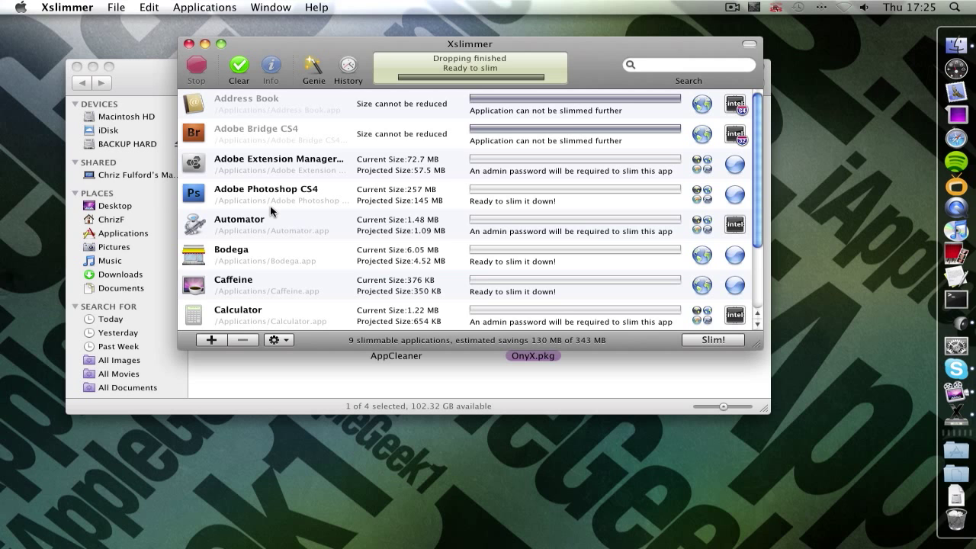
left_click_drag(335, 42, 331, 35)
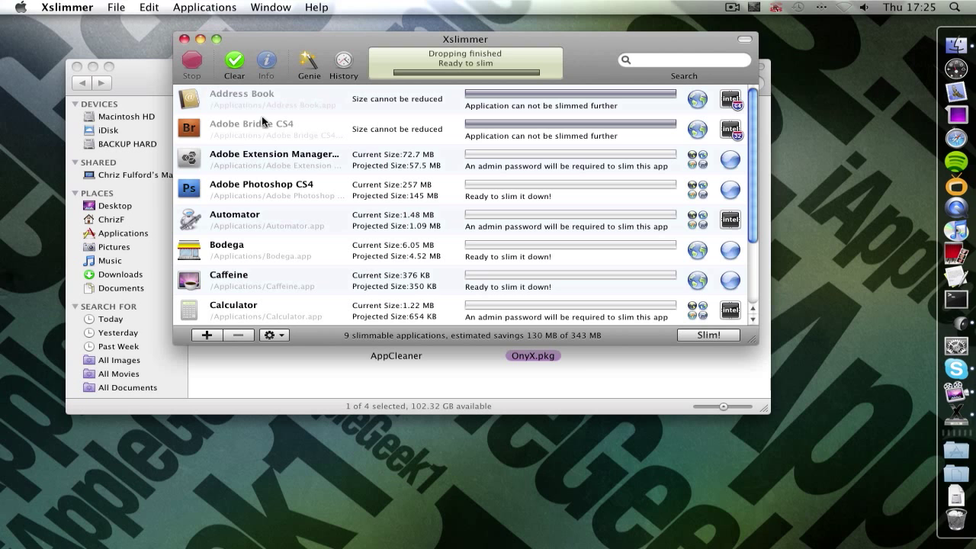
Start slimming, accept the first-slim warning and authorise with the administrator password until the demo expires
left_click(714, 335)
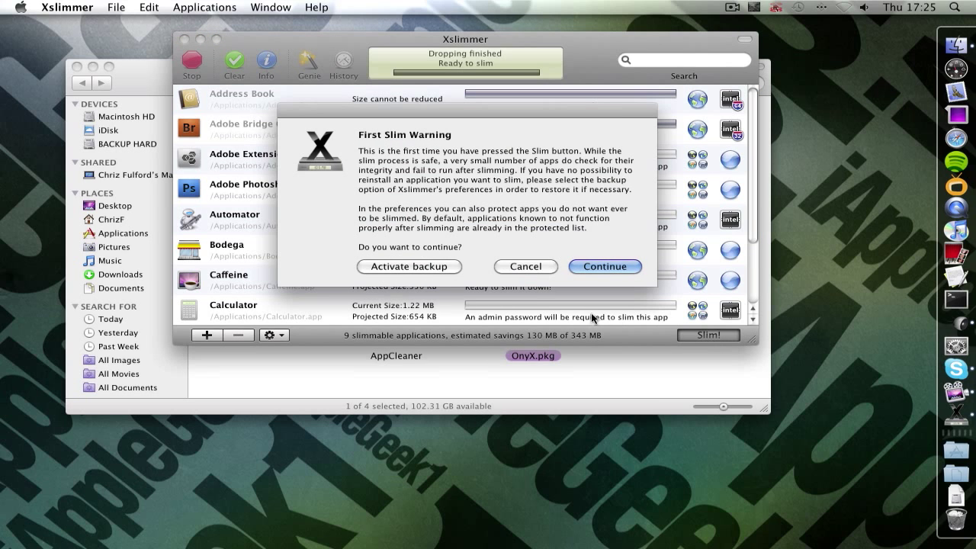
left_click(595, 266)
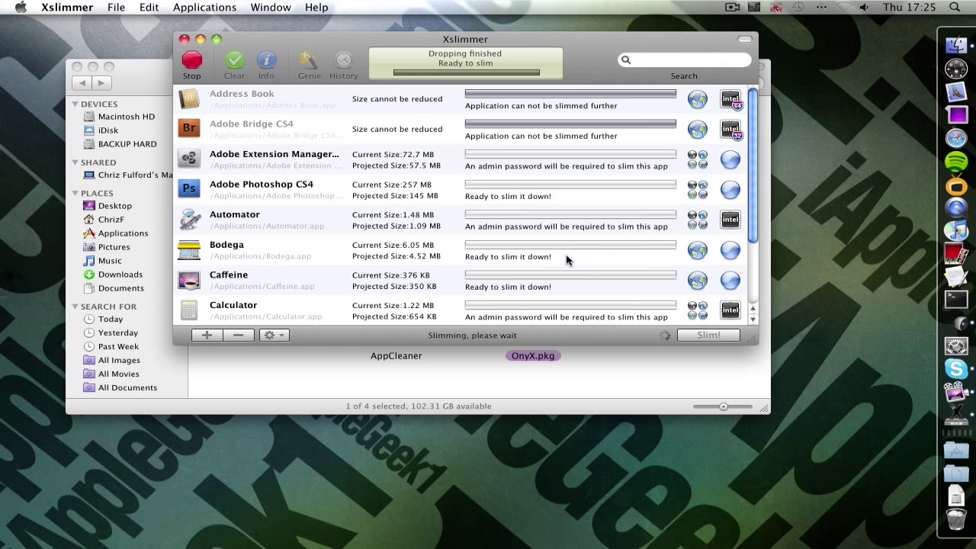
type("axxxxxxxxxxx")
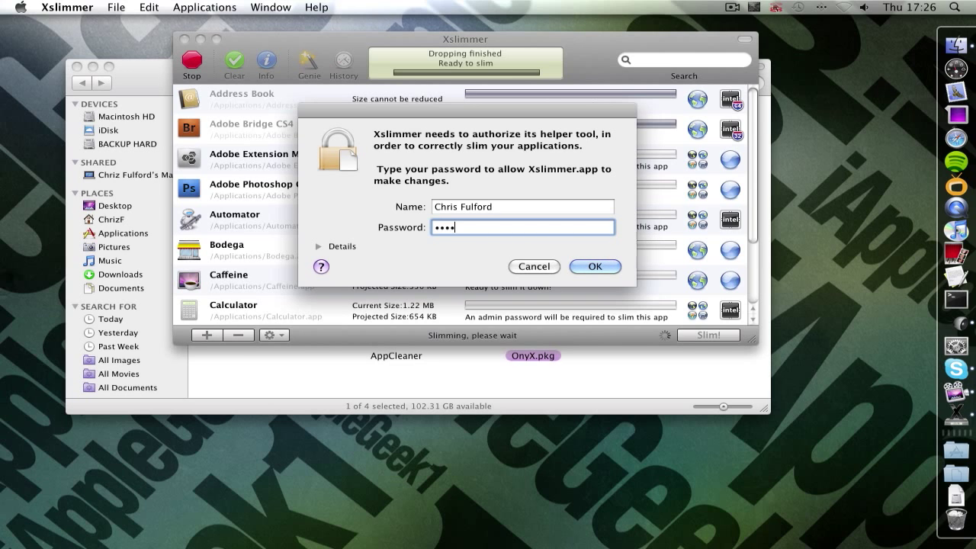
key("Return")
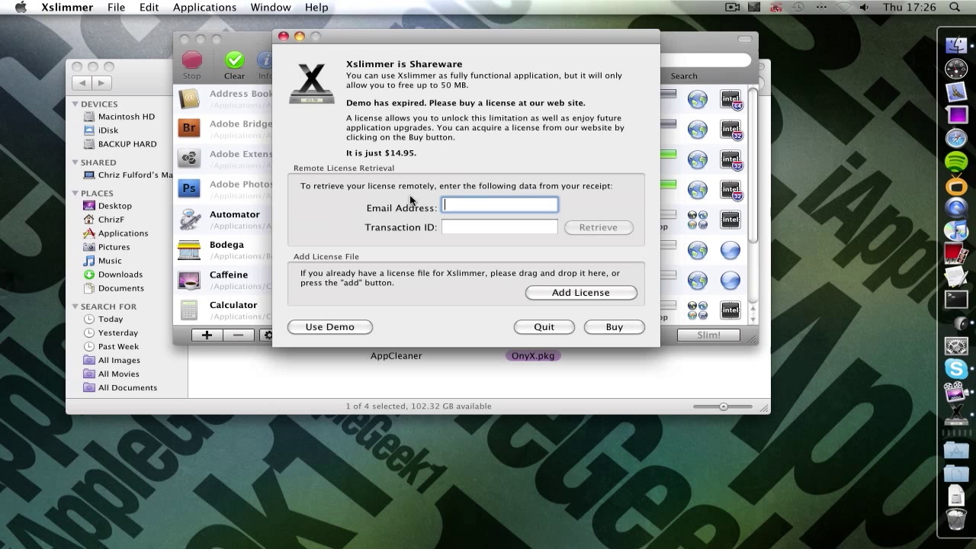
left_click_drag(419, 46, 414, 43)
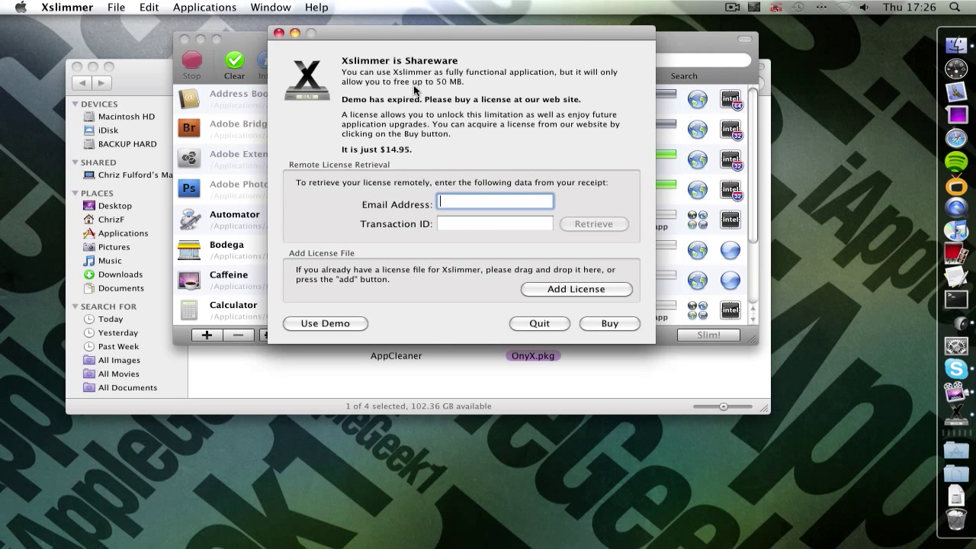
Quit the expired Xslimmer and launch AppCleaner from the Faster folder, positioning its window
left_click(541, 324)
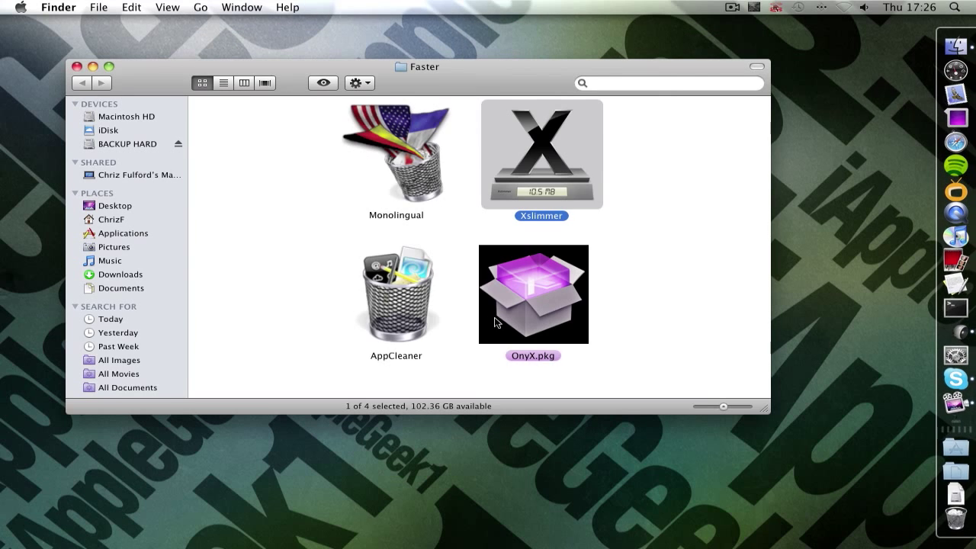
left_click_drag(531, 75, 477, 47)
left_click(351, 264)
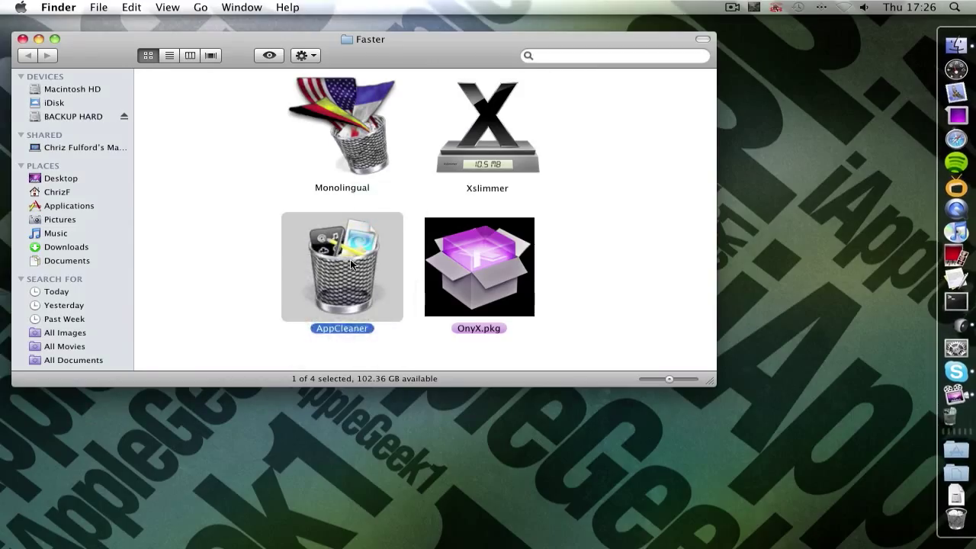
double_click(351, 264)
left_click_drag(739, 224, 829, 358)
left_click_drag(484, 161, 761, 478)
Drop Xslimmer onto AppCleaner and delete it with its preferences plist and support folder
left_click_drag(845, 364, 783, 294)
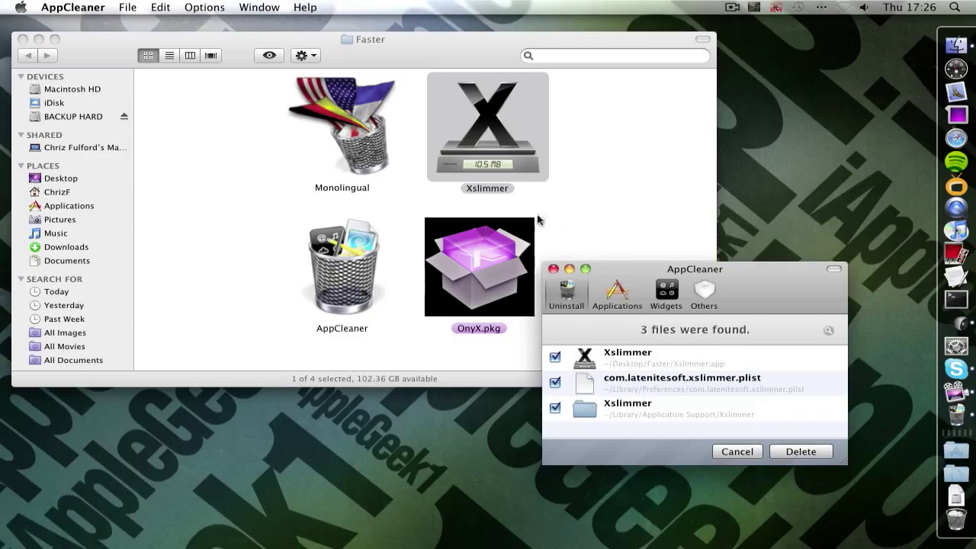
left_click(480, 156)
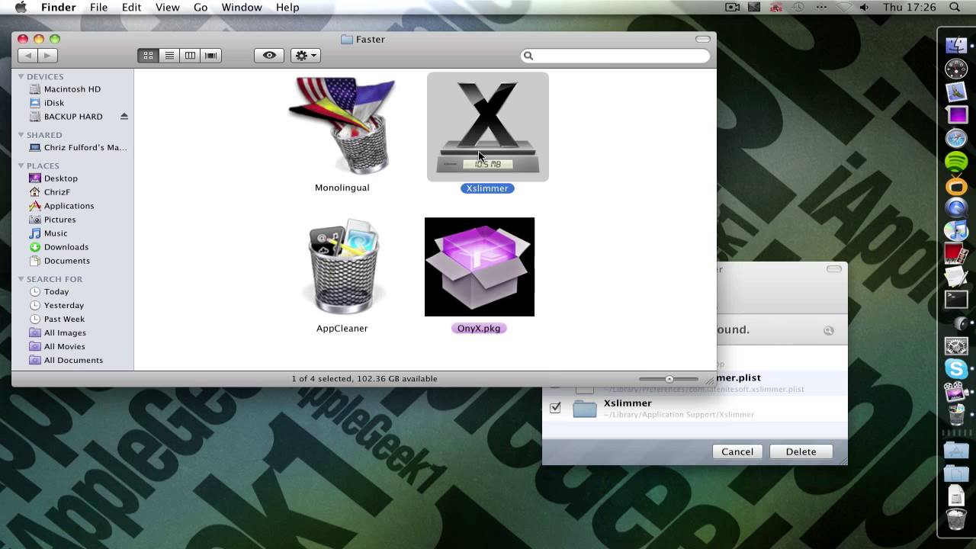
right_click(476, 152)
left_click(594, 125)
left_click(757, 314)
left_click(791, 453)
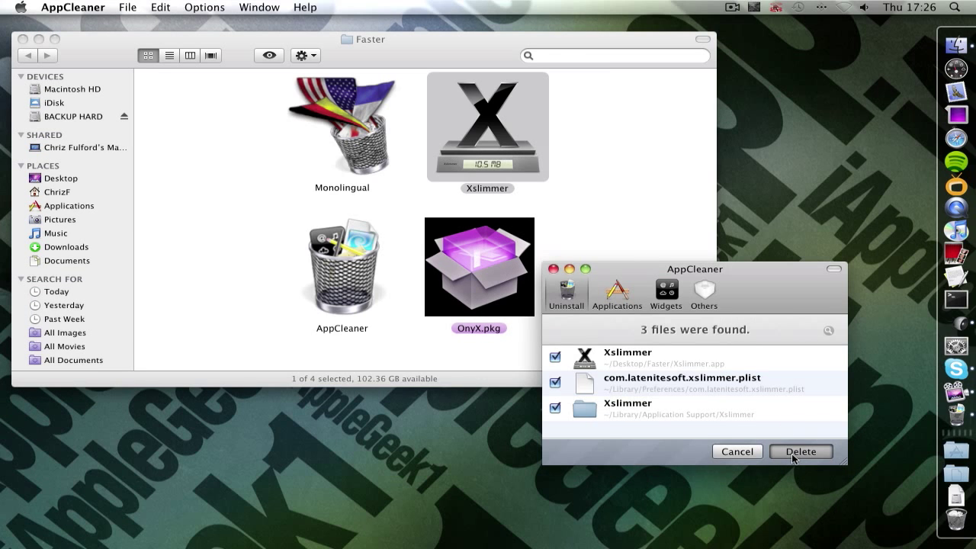
Close AppCleaner and dismiss the clipboard alert after pasting into the Faster folder twice
left_click(554, 270)
key("super+v")
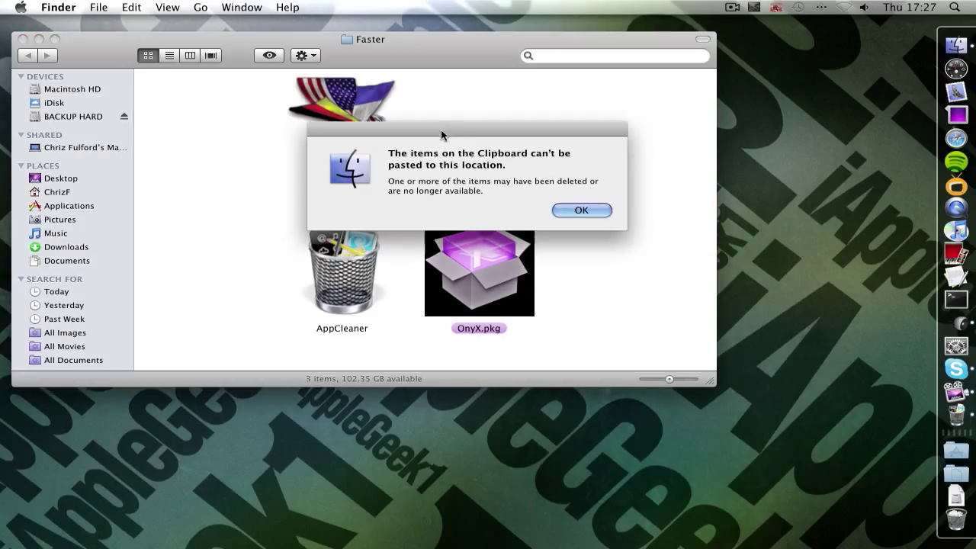
left_click(588, 211)
key("super+v")
left_click(576, 212)
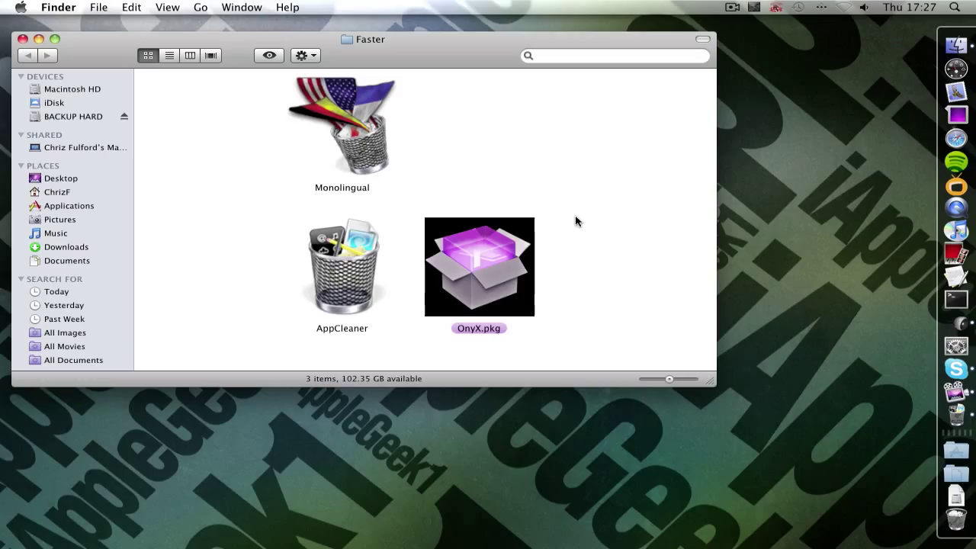
Open Xslimmer_1.7.dmg from Downloads and agree to its license
left_click(129, 244, "super")
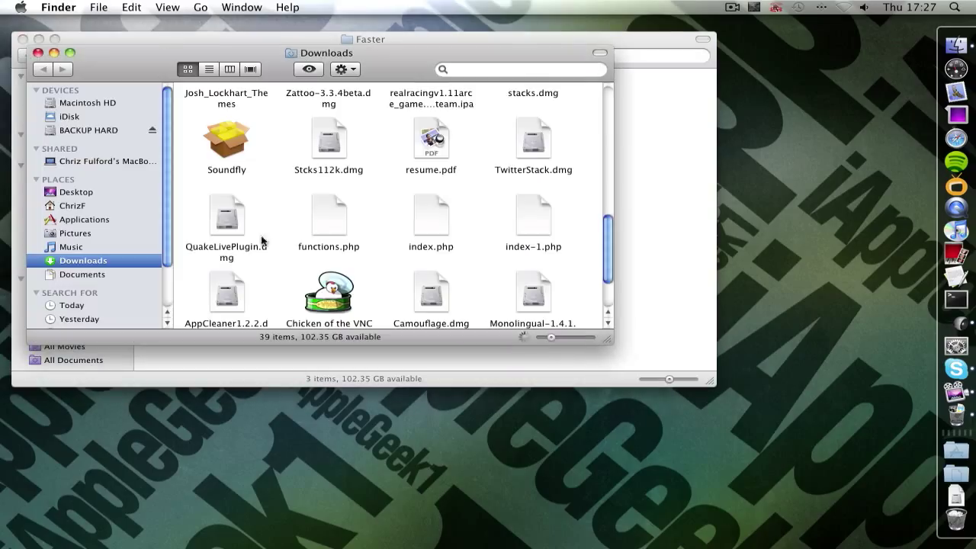
scroll(343, 263, "down", 3)
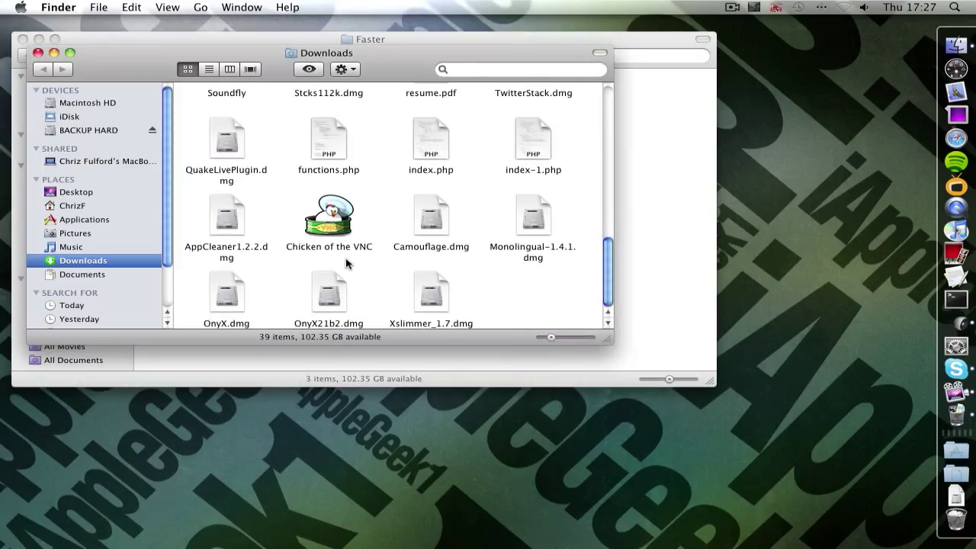
left_click(451, 299)
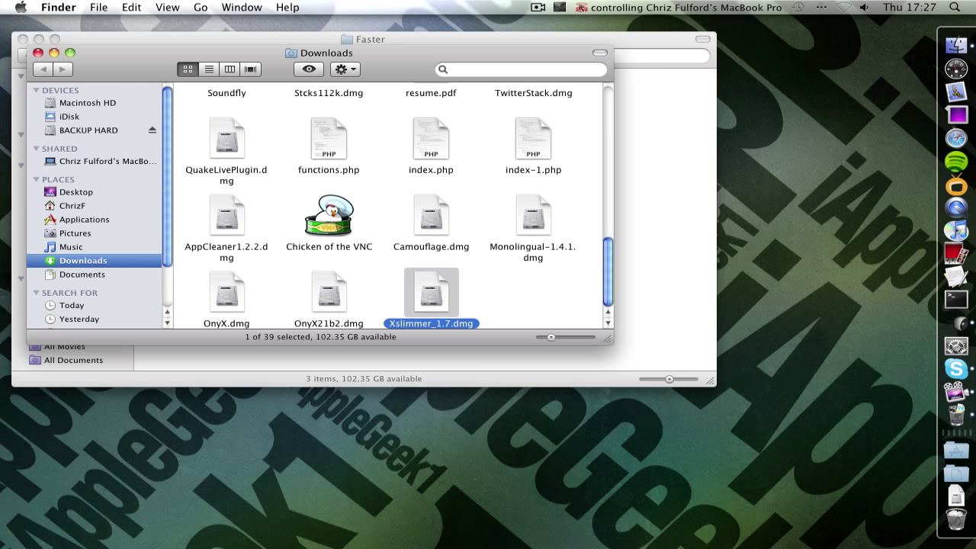
key("super+alt+Down")
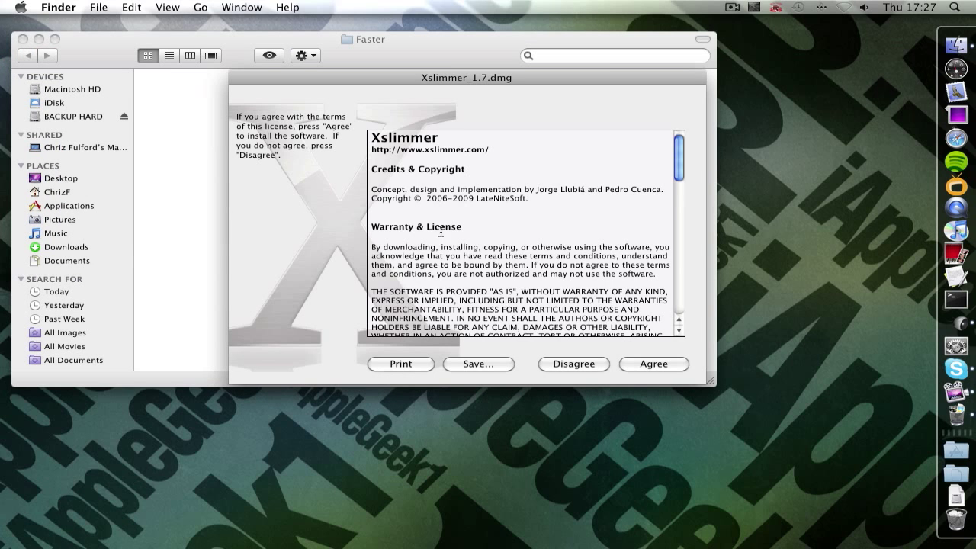
left_click(649, 364)
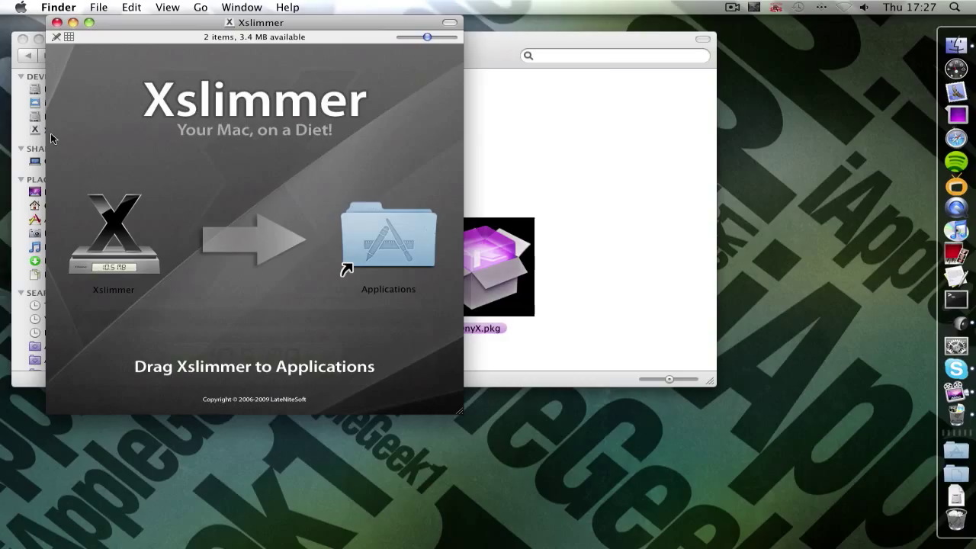
Copy Xslimmer into the Faster folder, launch it, confirm opening and decline automatic update checks
left_click_drag(126, 206, 507, 134)
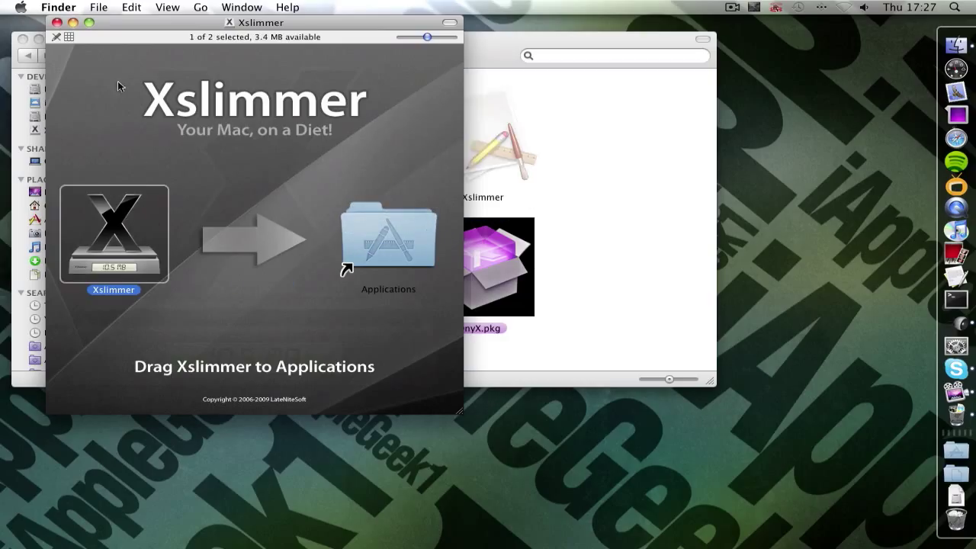
left_click(498, 144)
double_click(474, 129)
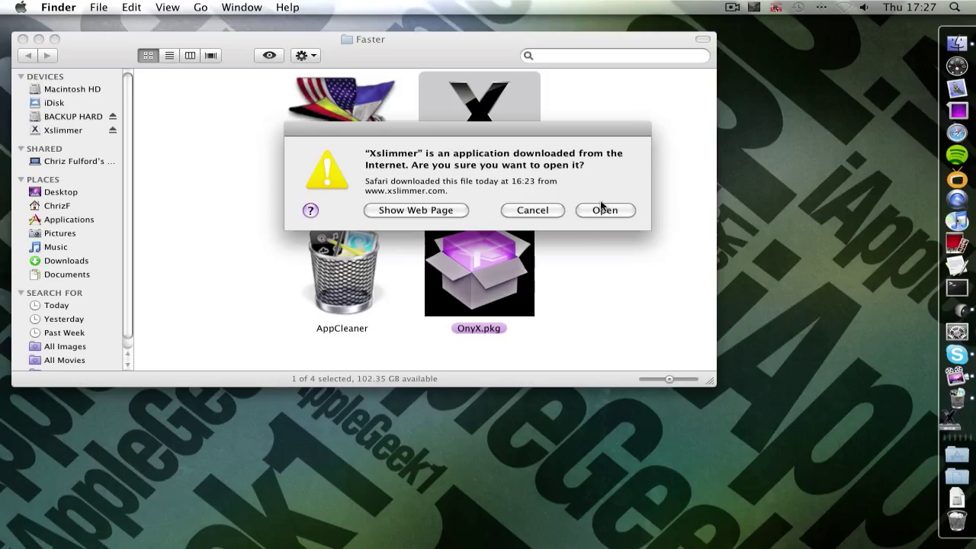
left_click(603, 211)
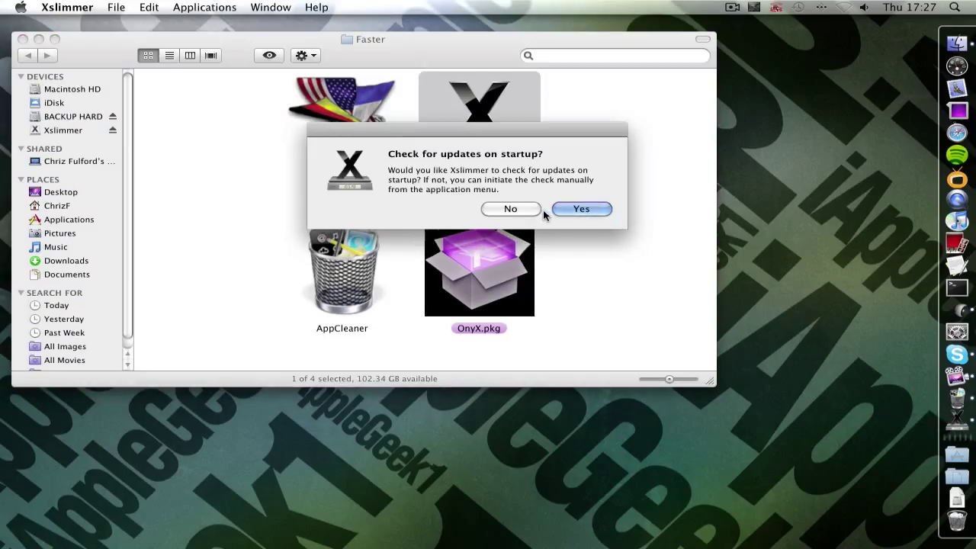
left_click(510, 210)
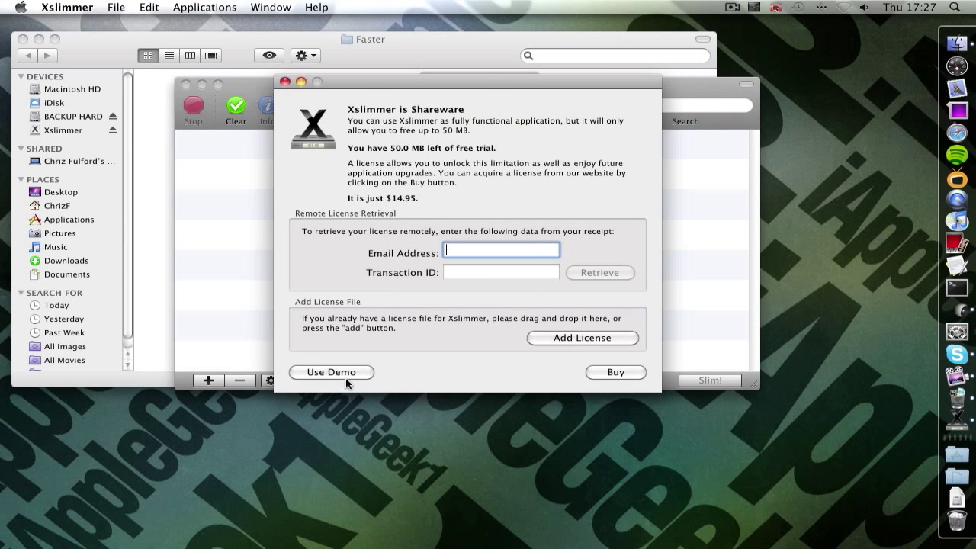
Continue in demo mode and run Genie, listing 7 slimmable apps saving 3.22 MB of 13.7 MB
left_click(345, 373)
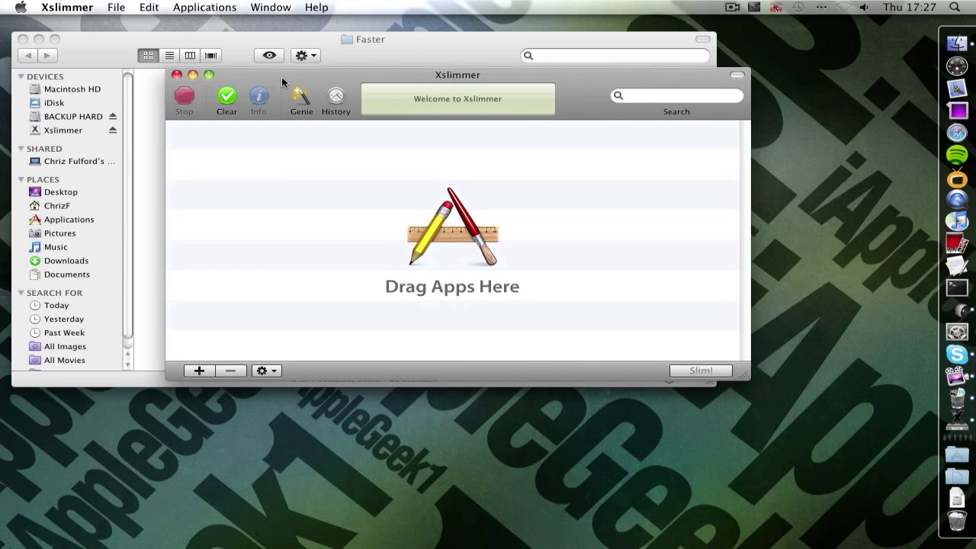
left_click(300, 95)
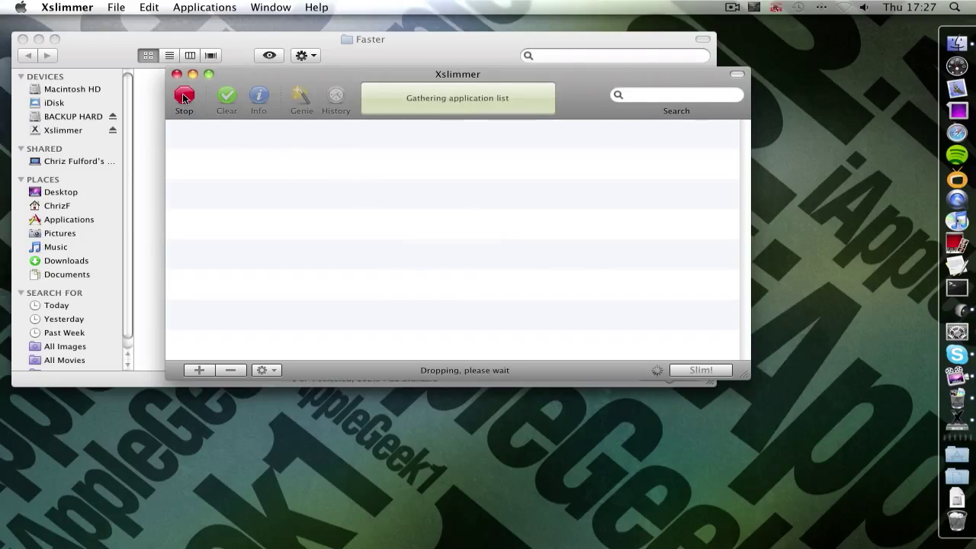
left_click(184, 97)
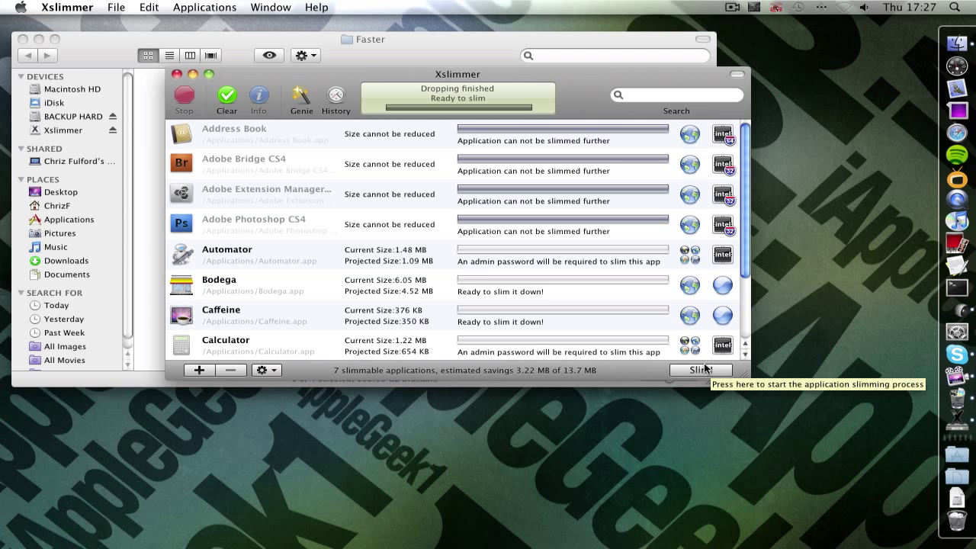
scroll(565, 287, "down", 3)
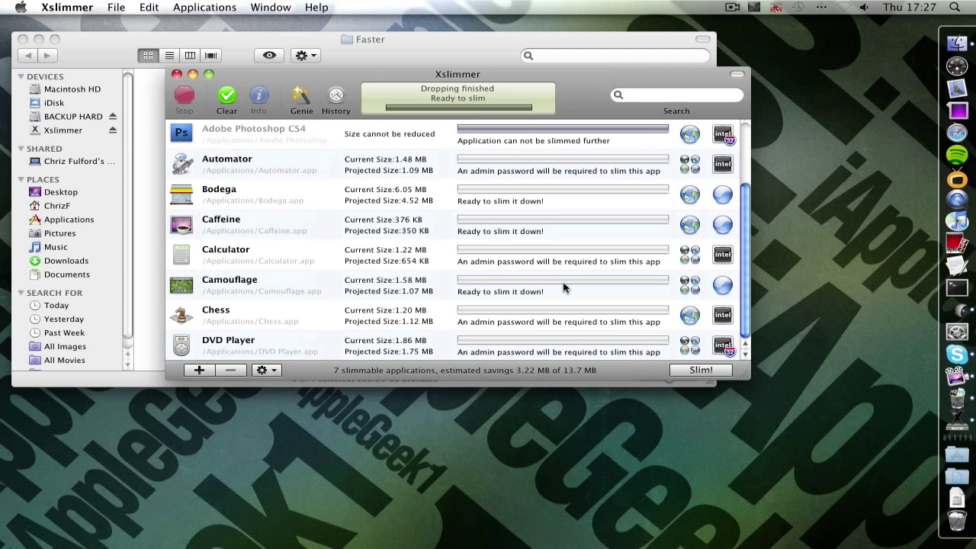
left_click_drag(458, 70, 443, 41)
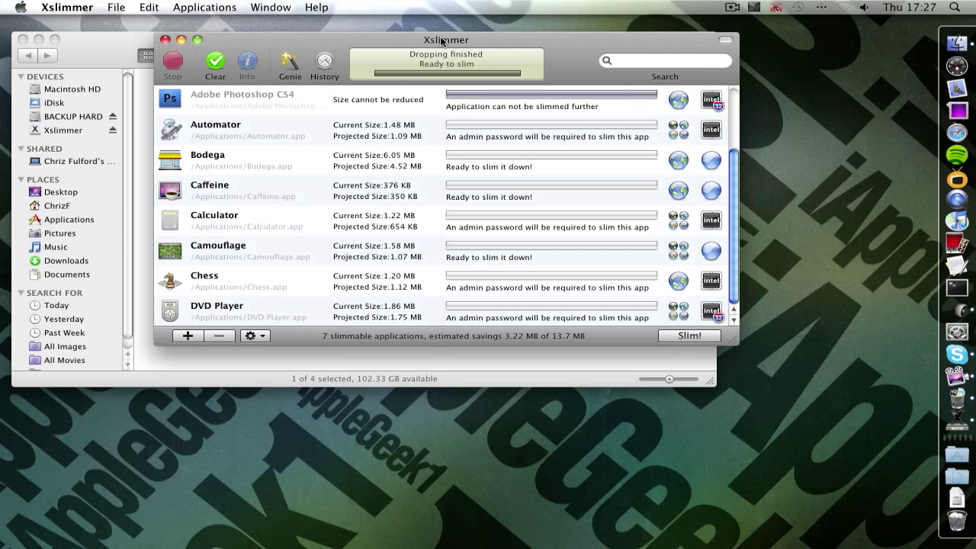
Quit Xslimmer, launch Monolingual from the Faster folder and decline its automatic update checks
key("super+q")
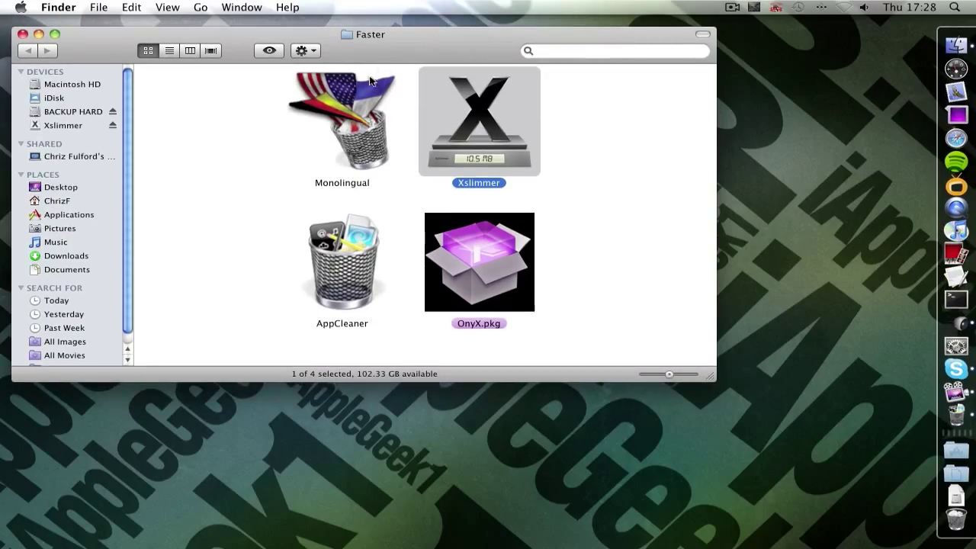
double_click(349, 122)
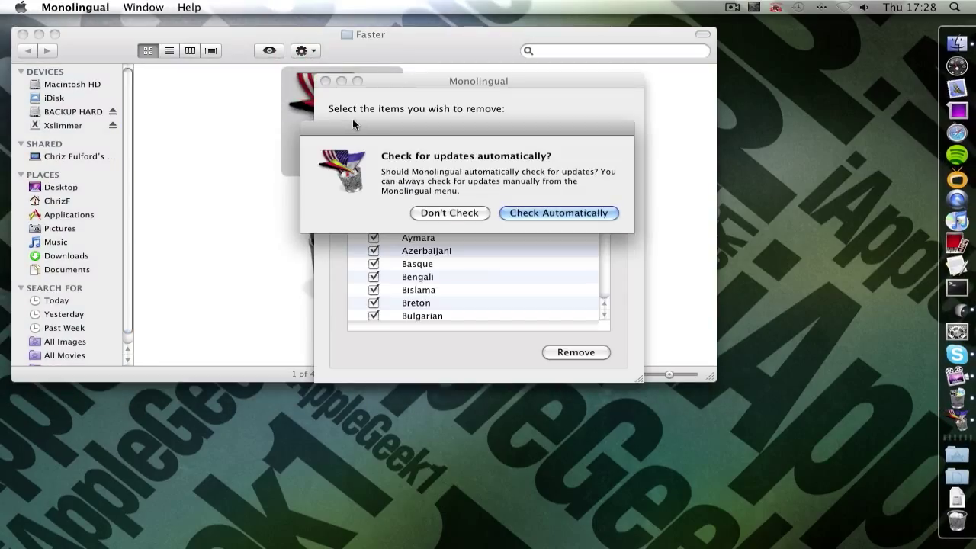
left_click(449, 213)
left_click_drag(438, 66, 426, 64)
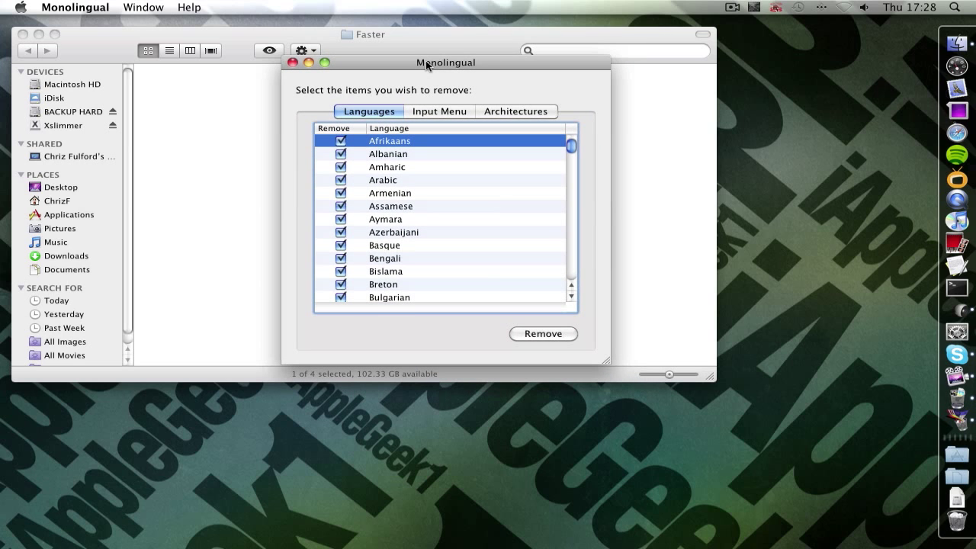
Scroll through Monolingual's Languages list, then close its window
scroll(435, 141, "down", 15)
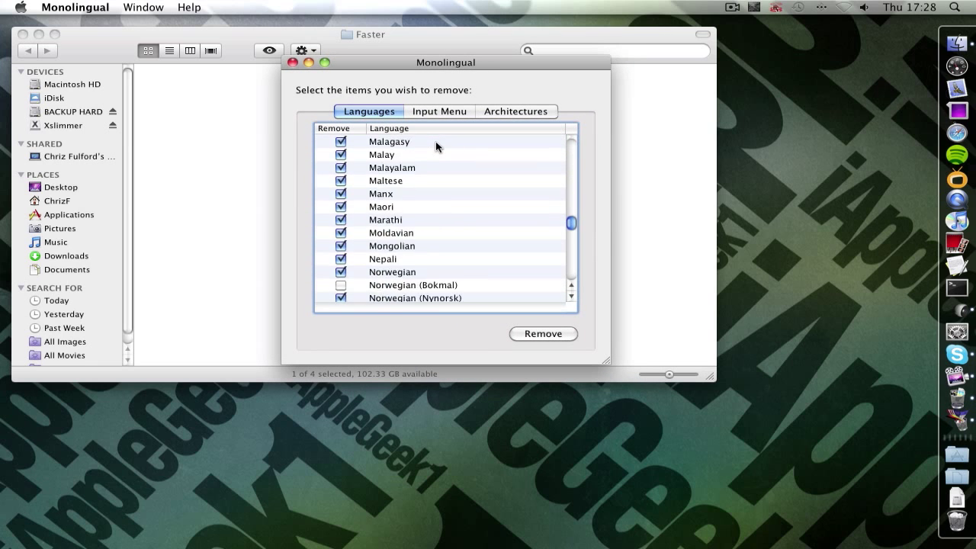
scroll(435, 141, "up", 15)
scroll(396, 176, "down", 10)
scroll(340, 221, "down", 20)
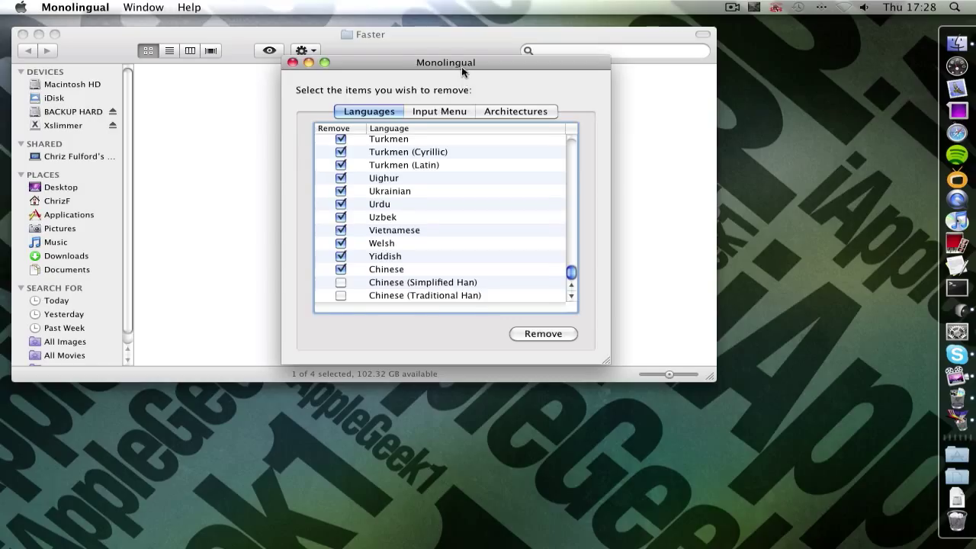
left_click_drag(462, 66, 426, 64)
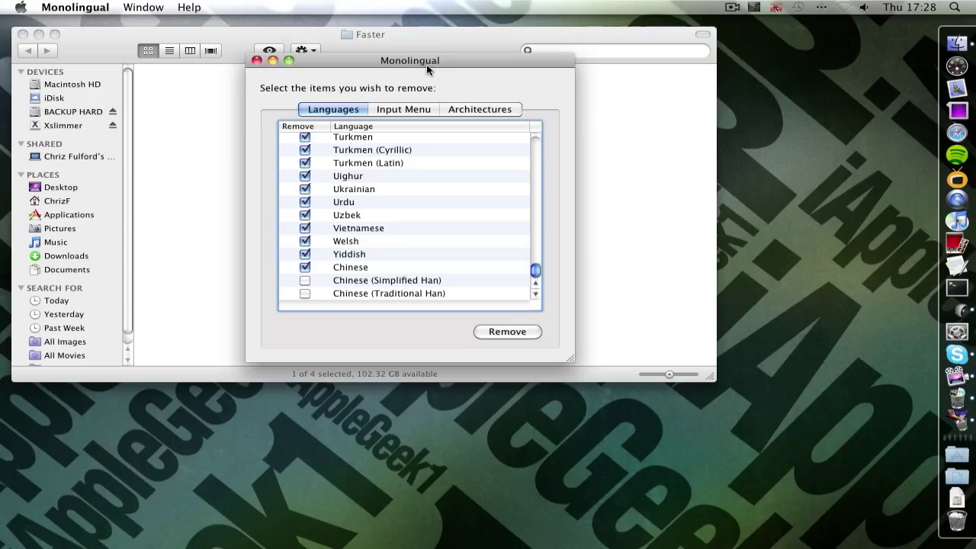
left_click_drag(426, 64, 446, 72)
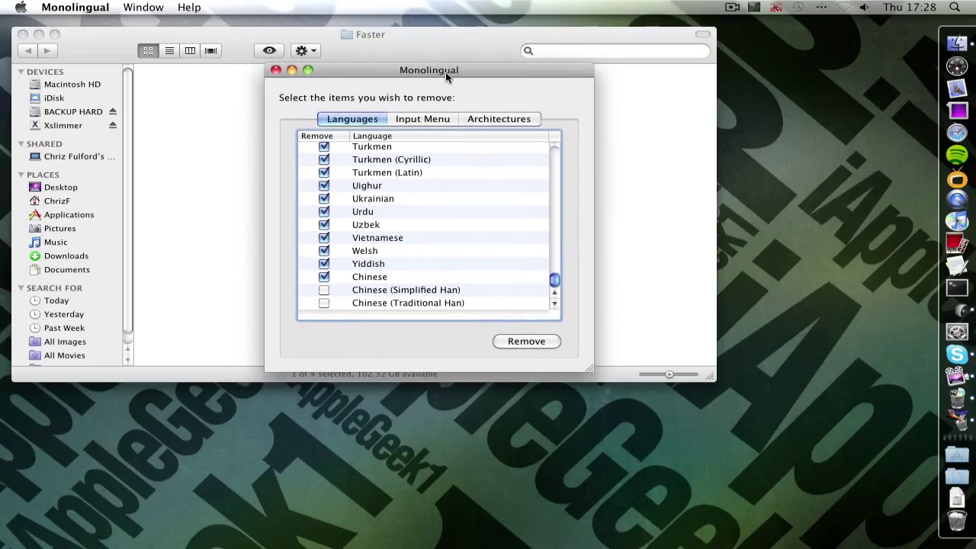
left_click(276, 70)
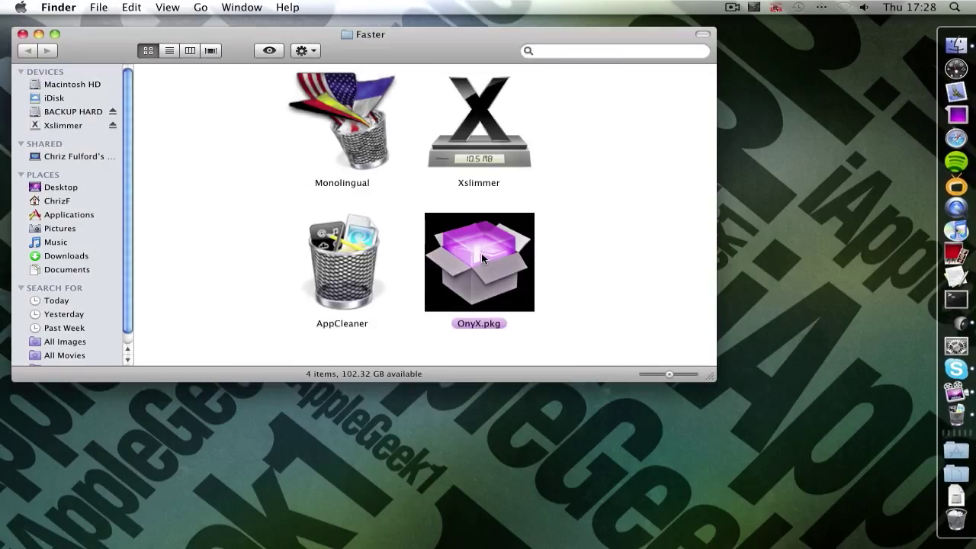
Launch OnyX through a Spotlight search for 'onyx'
key("super+space")
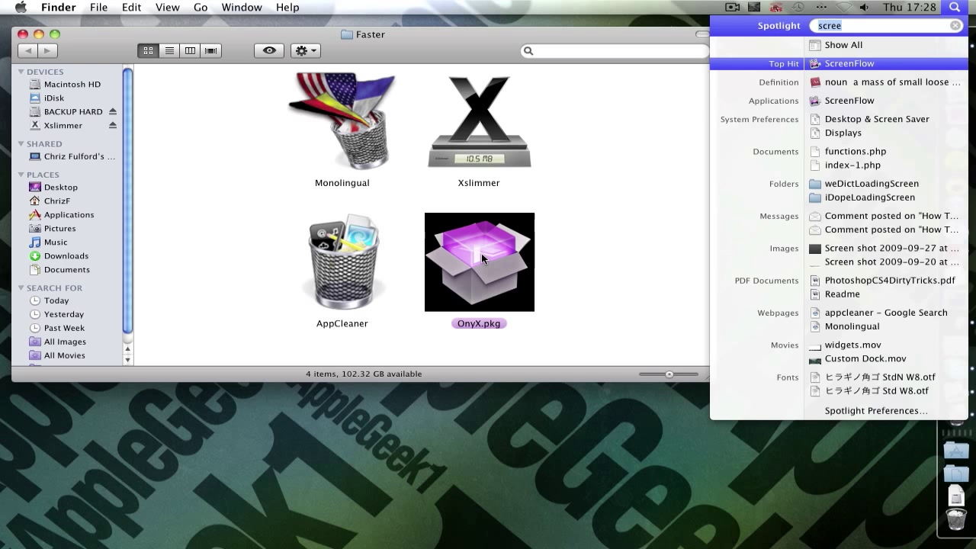
type("onyx")
key("Return")
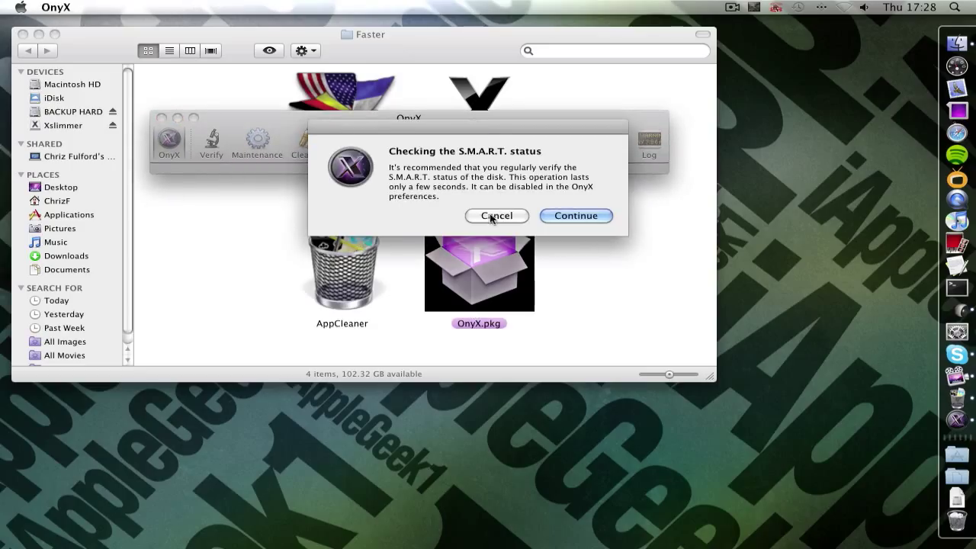
Skip the S.M.A.R.T. and startup volume checks and authenticate with the administrator password
left_click(497, 215)
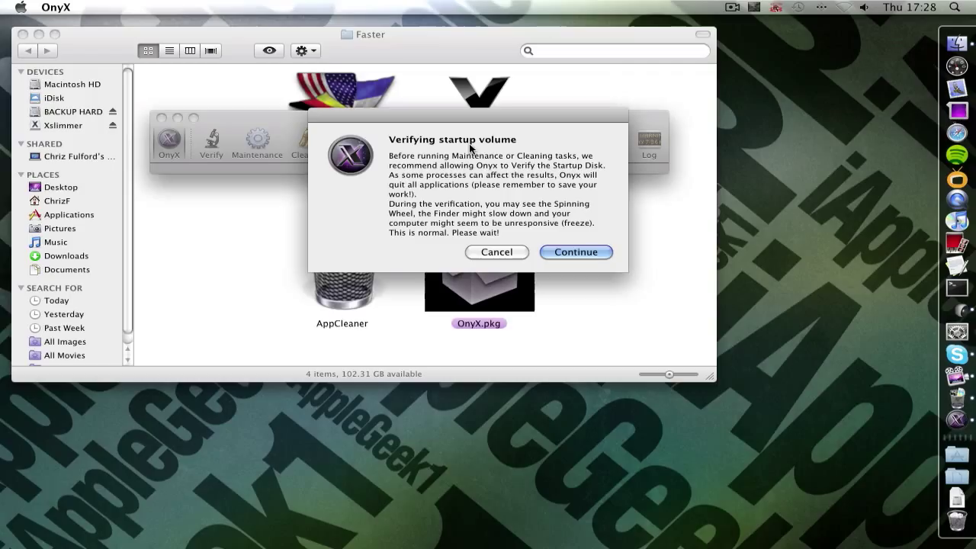
left_click(496, 252)
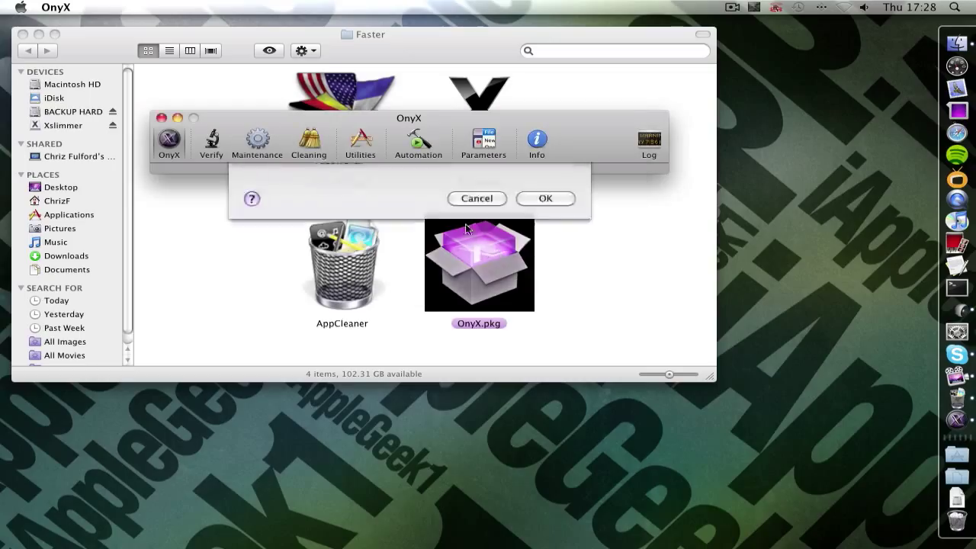
type("••••••••••")
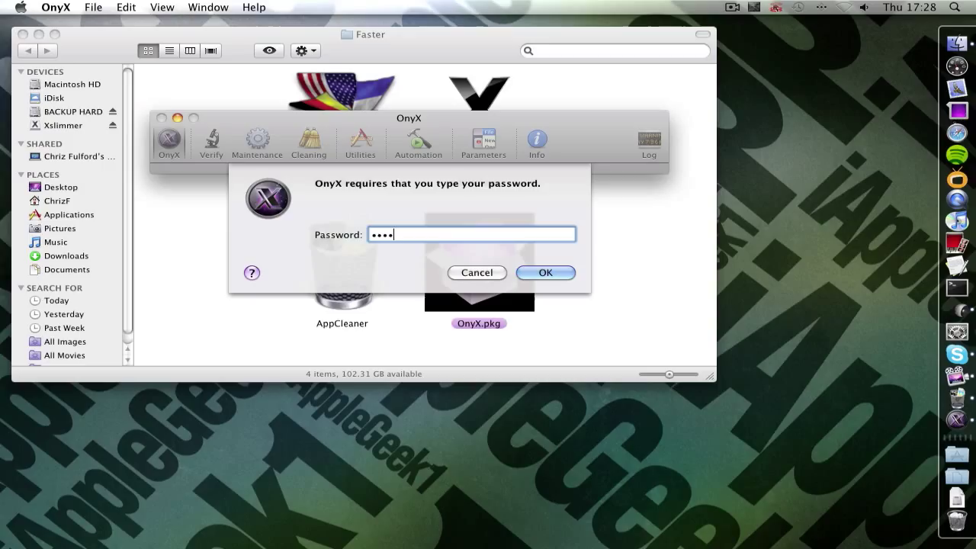
left_click(526, 271)
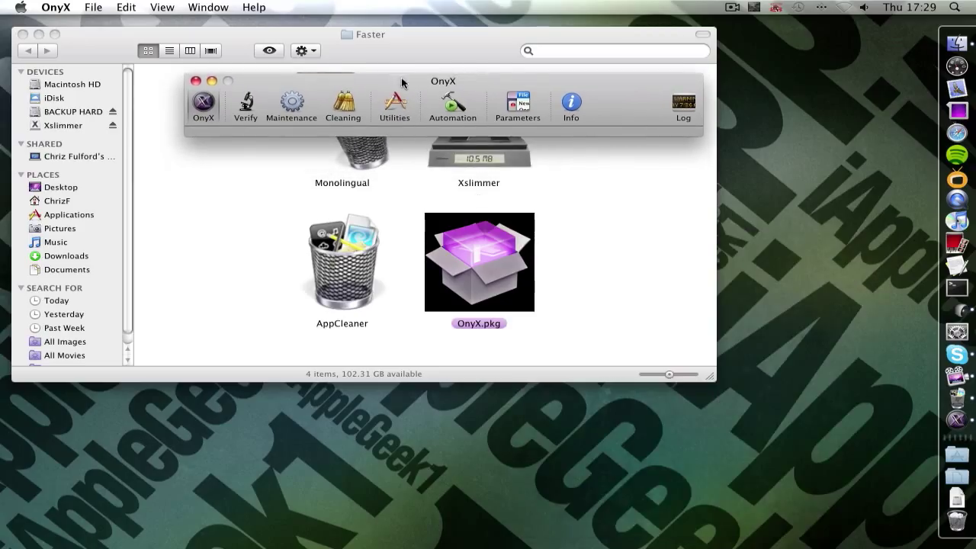
Open OnyX's Cleaning section and glance at the Fonts, Internet and User cache tabs
left_click(344, 106)
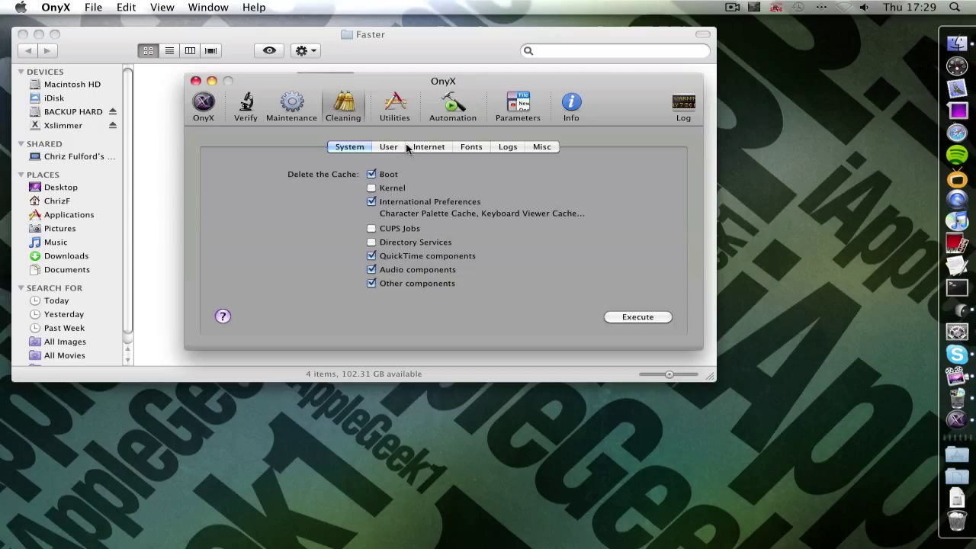
left_click(471, 147)
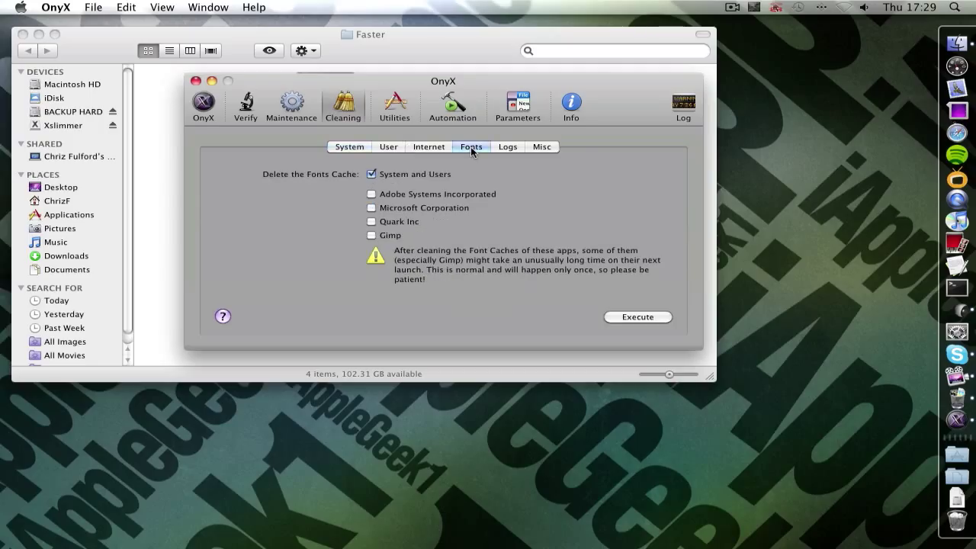
left_click(418, 146)
left_click(387, 145)
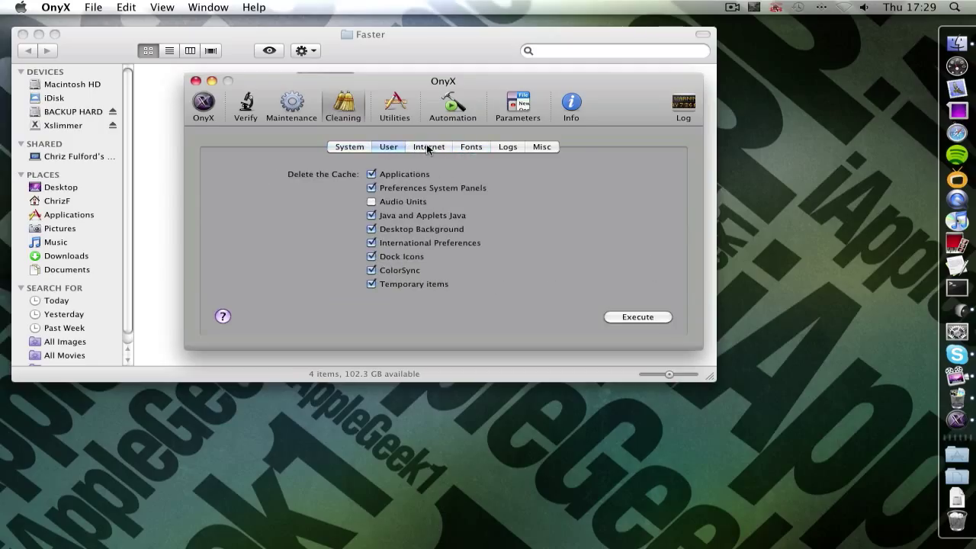
left_click(311, 113)
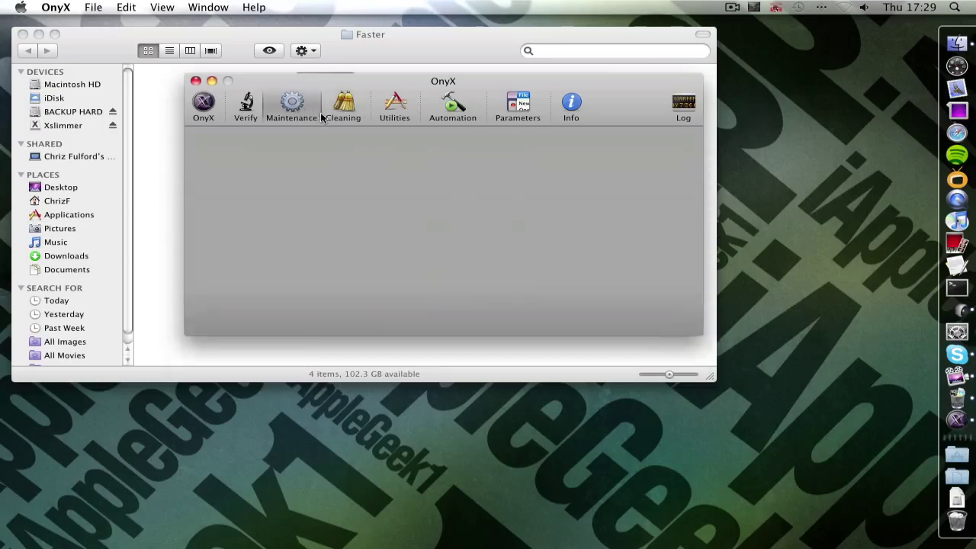
left_click(335, 107)
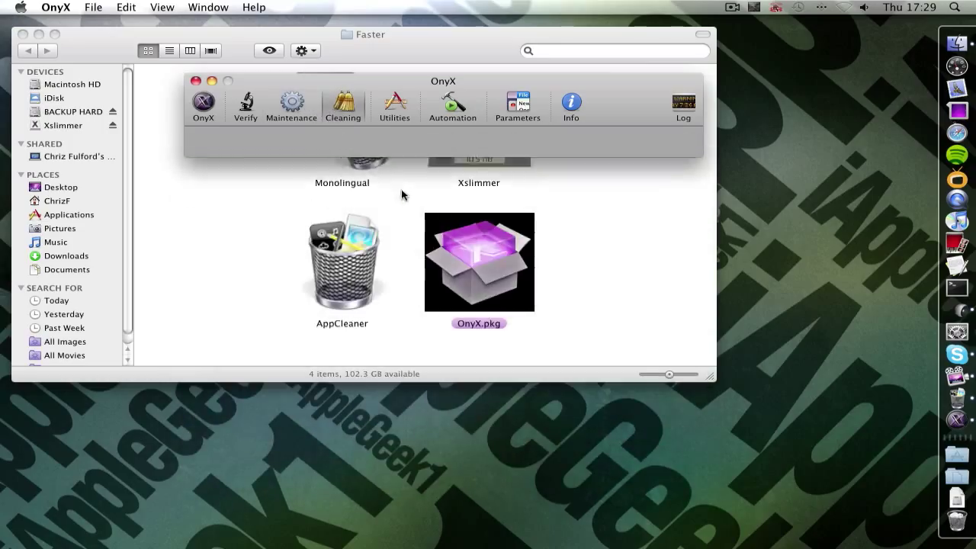
Step through the System, User, Internet, Fonts, Logs and Misc cleaning tabs
left_click(360, 147)
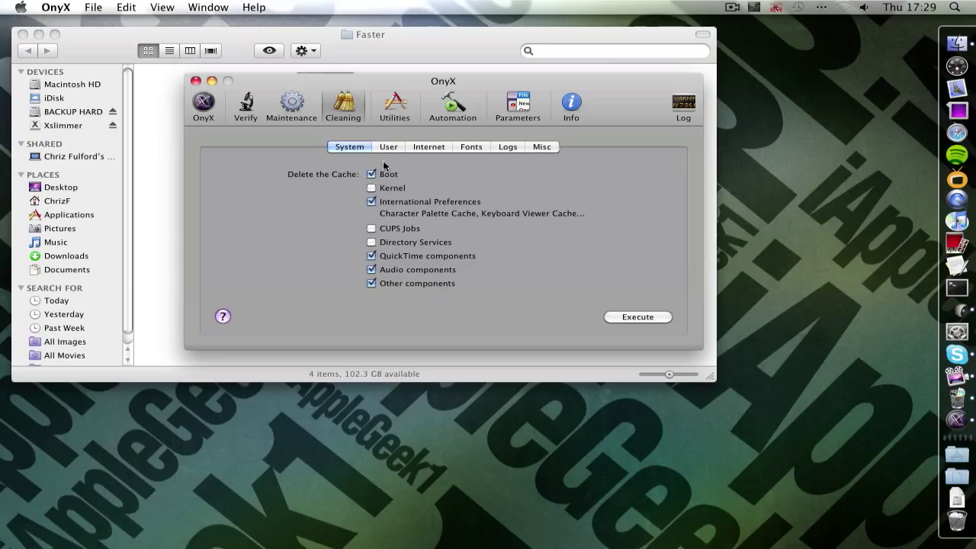
left_click(389, 147)
left_click(421, 148)
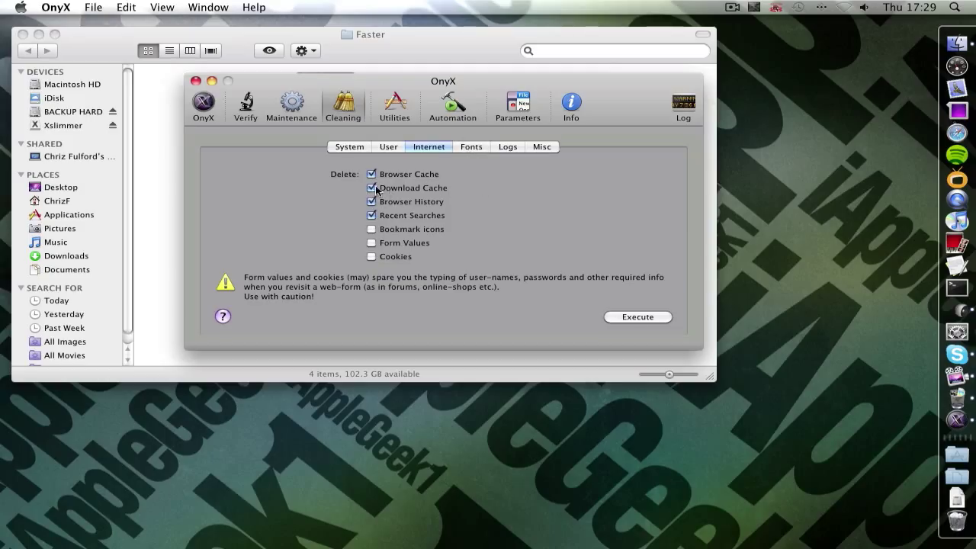
left_click(487, 148)
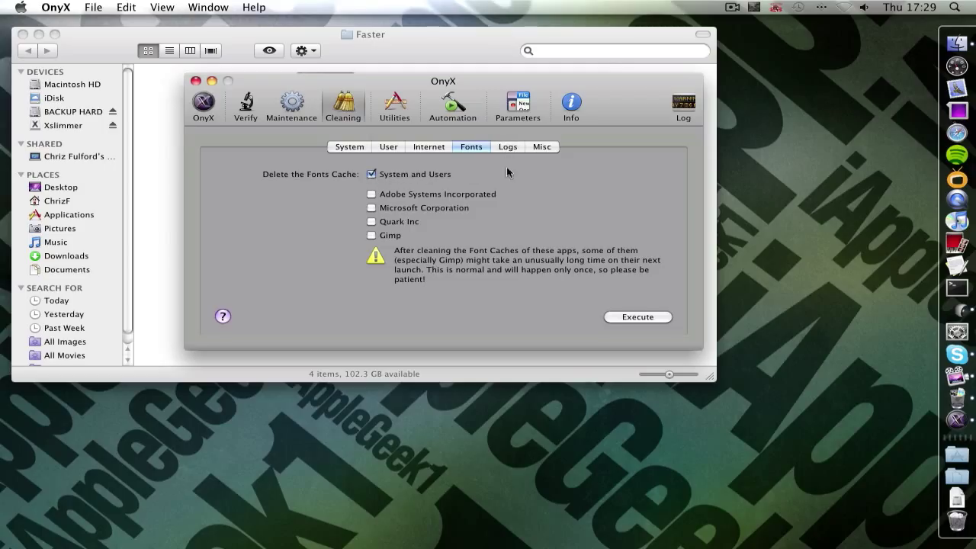
left_click(508, 149)
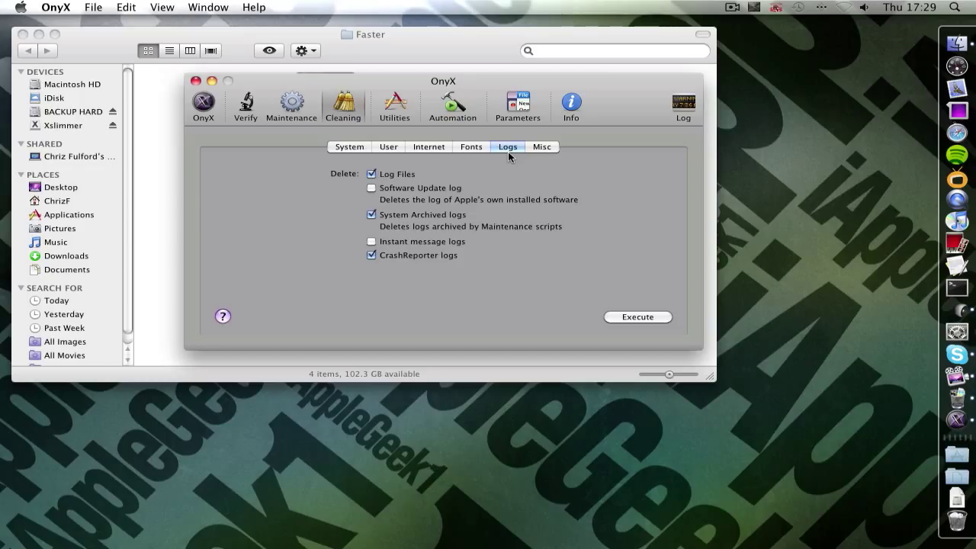
left_click(539, 147)
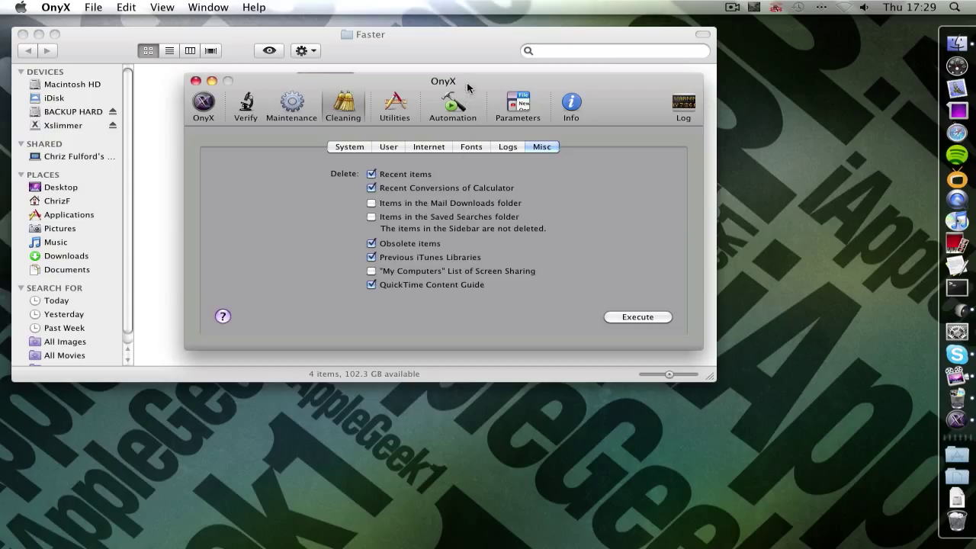
left_click_drag(468, 84, 426, 68)
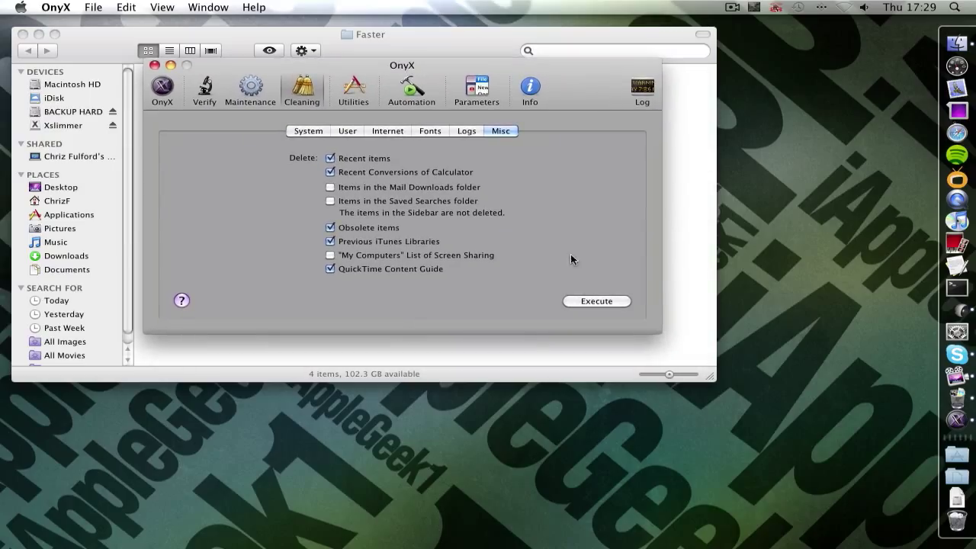
Start OnyX's Misc-tab cleanup, cancel it at the force-quit warning, then switch to the Faster folder window
left_click(590, 300)
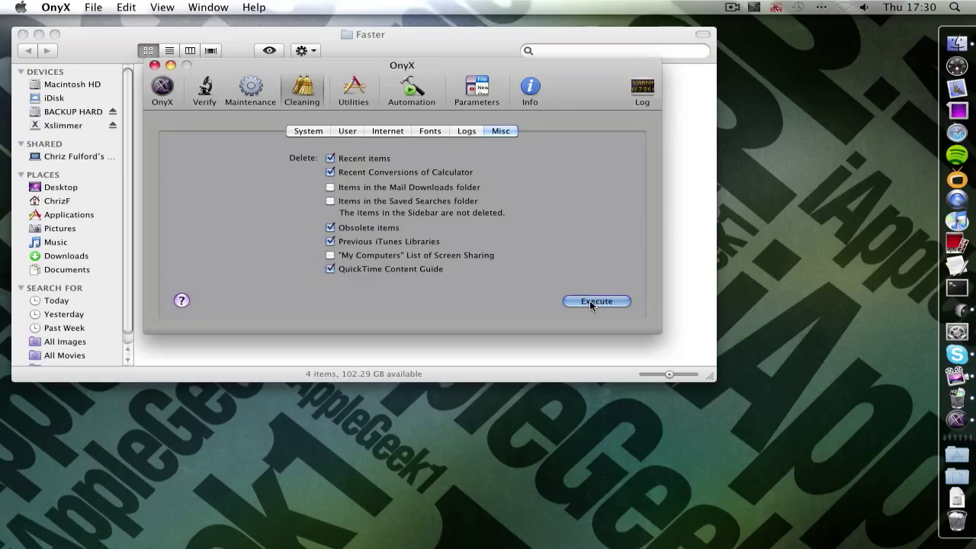
left_click(589, 301)
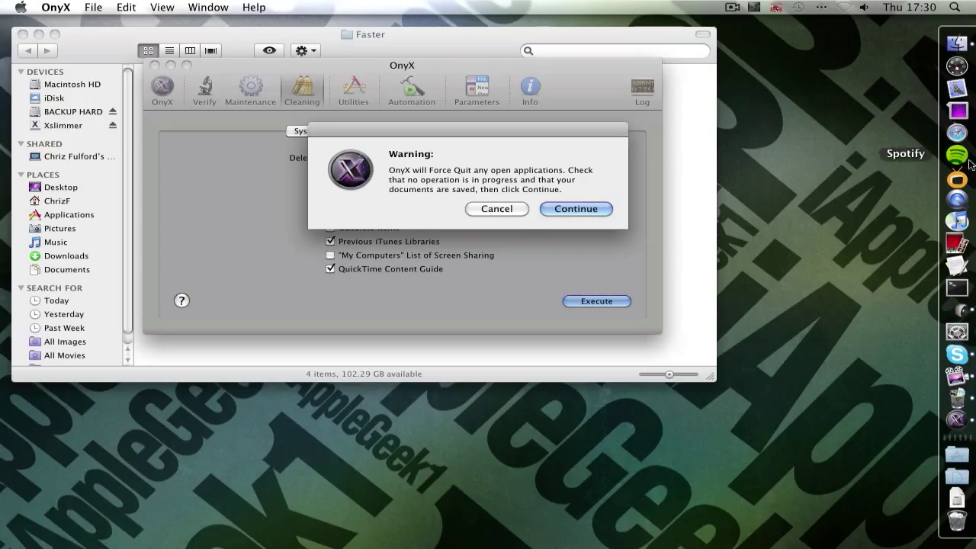
left_click(486, 211)
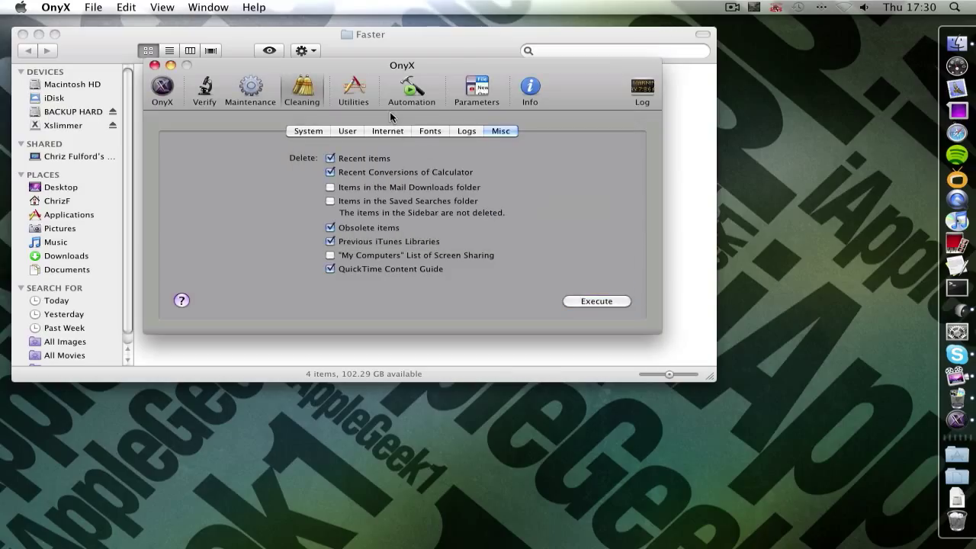
left_click(499, 341)
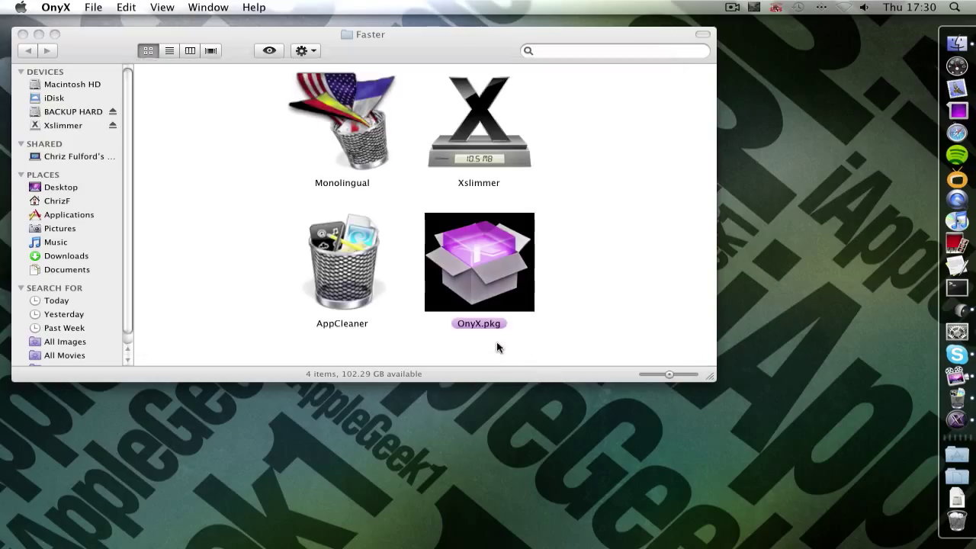
Select then deselect AppCleaner, and drag the Faster folder window down to reveal OnyX behind it
left_click(320, 273)
left_click(218, 275)
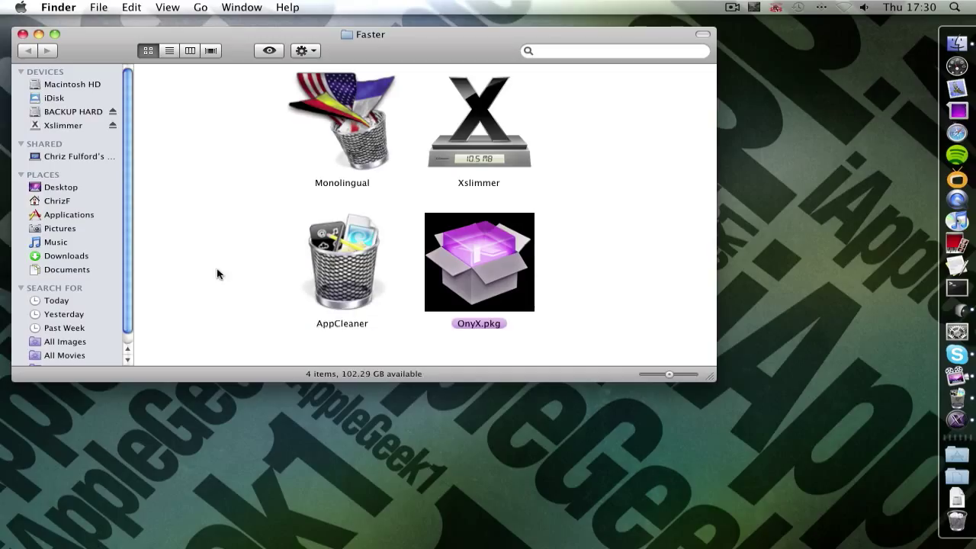
left_click_drag(386, 52, 425, 122)
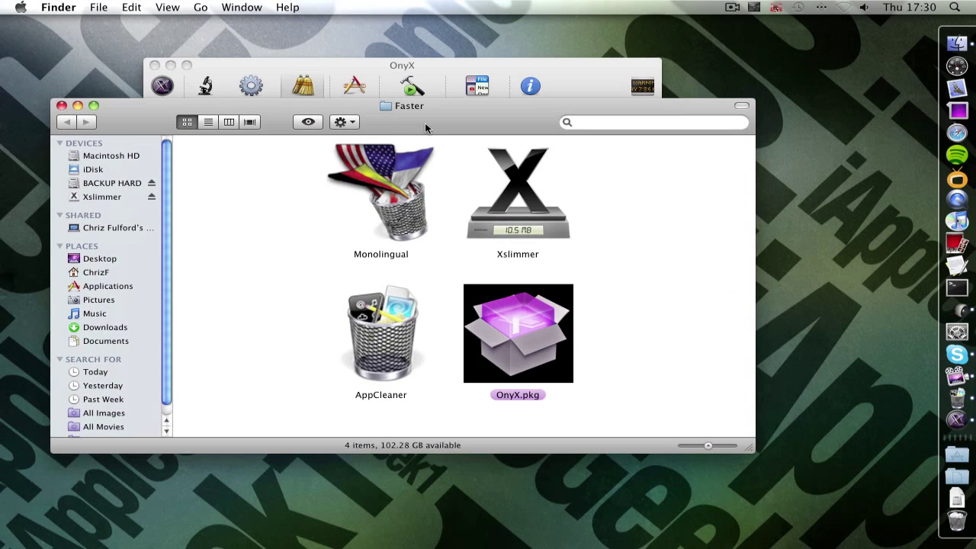